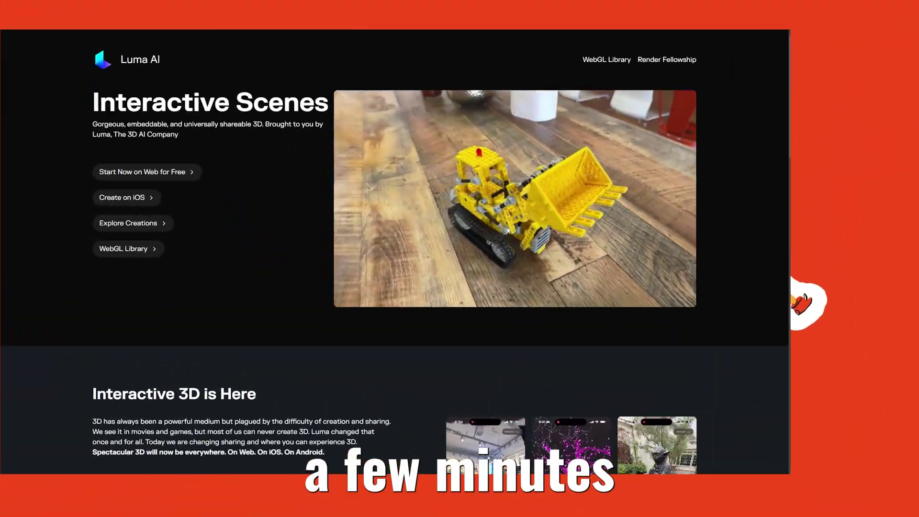
Scroll Luma AI's Interactive Scenes and open the picnic-blanket portrait splat in the 3D viewer.
scroll(344, 254, down, 10)
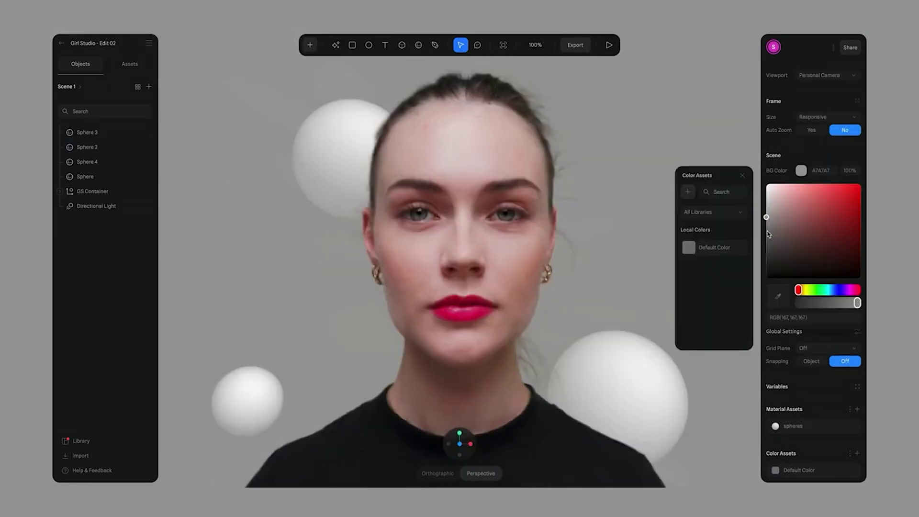
Change the Spline background from A7A7A7 to 222222, then scroll the DIGITAL DESIGNER site preview.
drag(768, 234, 756, 269)
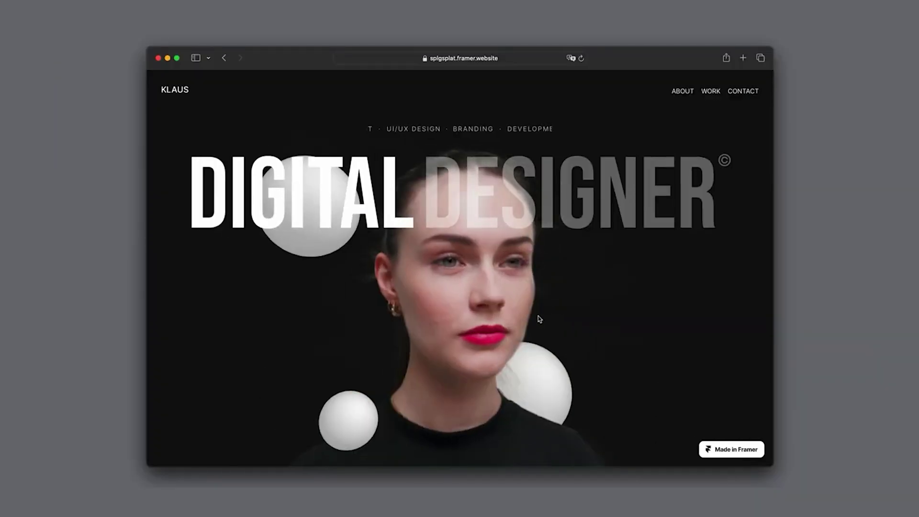
scroll(555, 260, down, 20)
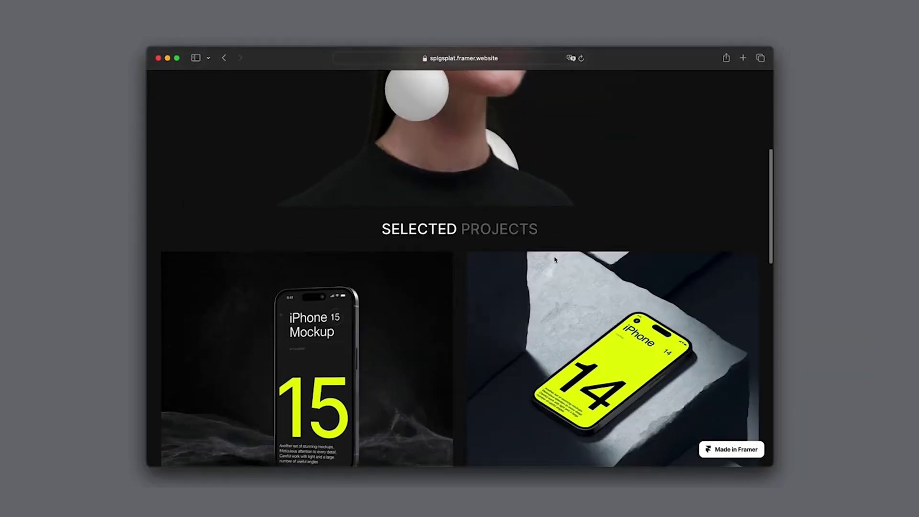
scroll(555, 259, up, 15)
scroll(555, 260, up, 5)
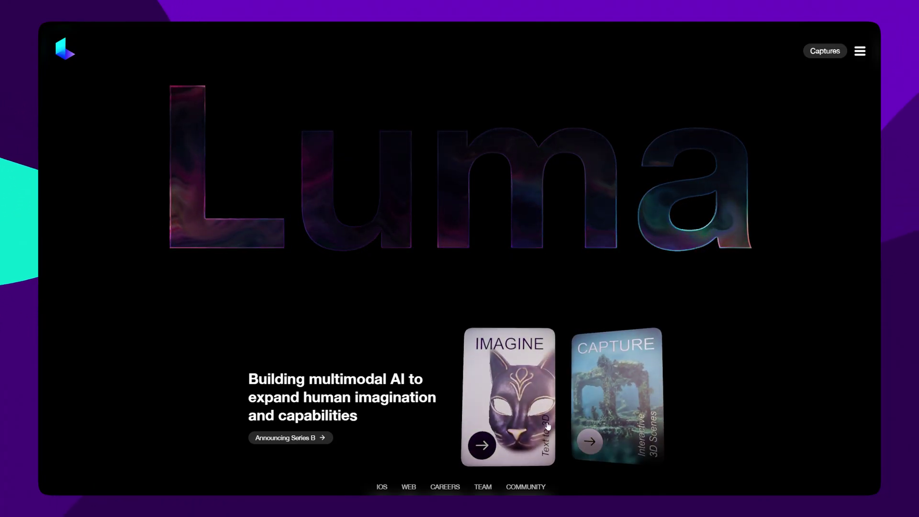
Open the Capture option's Luma AI iPhone app listing and zoom the App Store page to 150%.
click(617, 397)
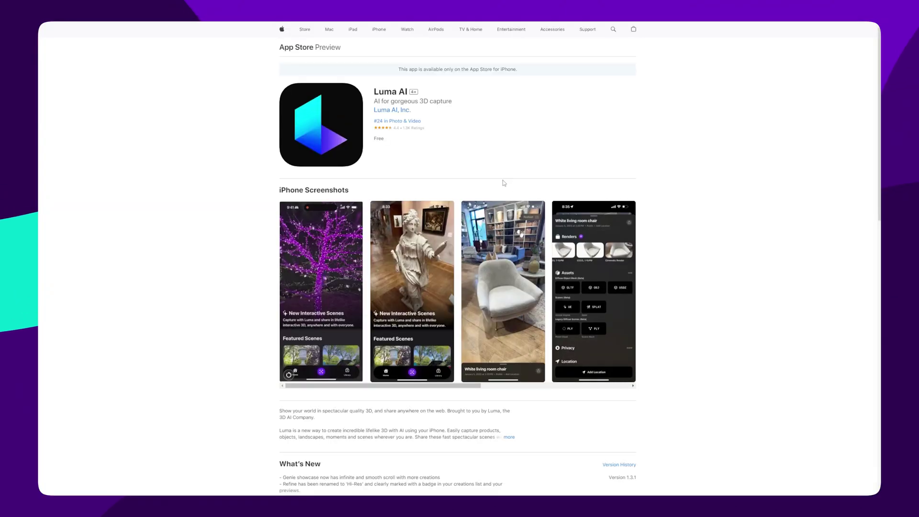
key(ctrl+plus)
key(ctrl+plus)
key(ctrl+plus)
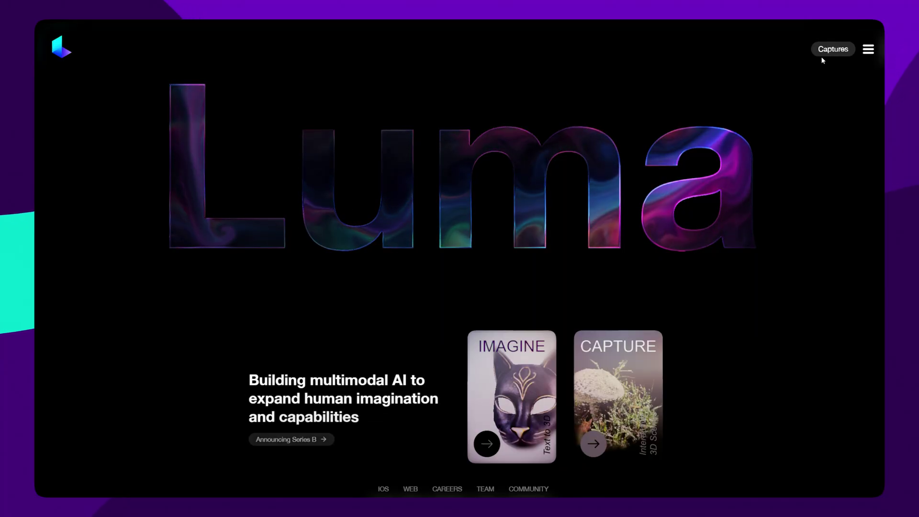
Open the Keyboard capture from the Captures dashboard, then start a new upload from the photo folder.
click(830, 49)
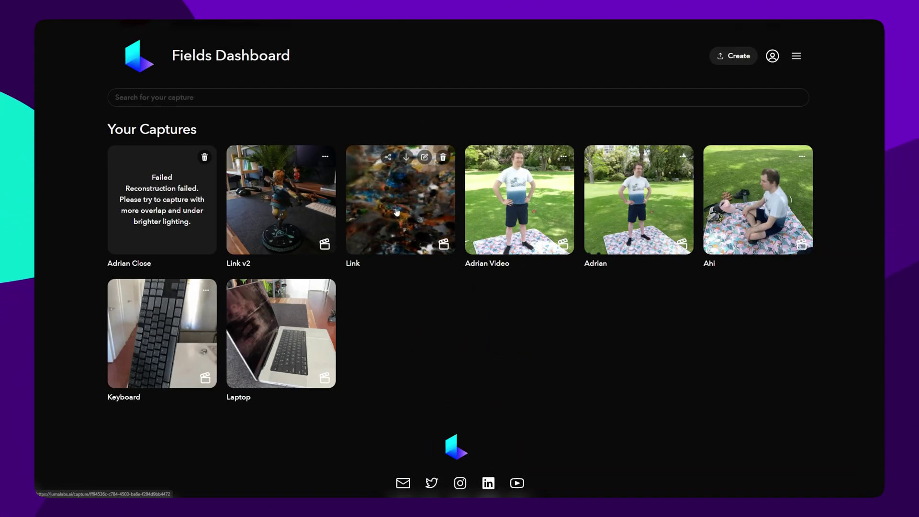
click(162, 331)
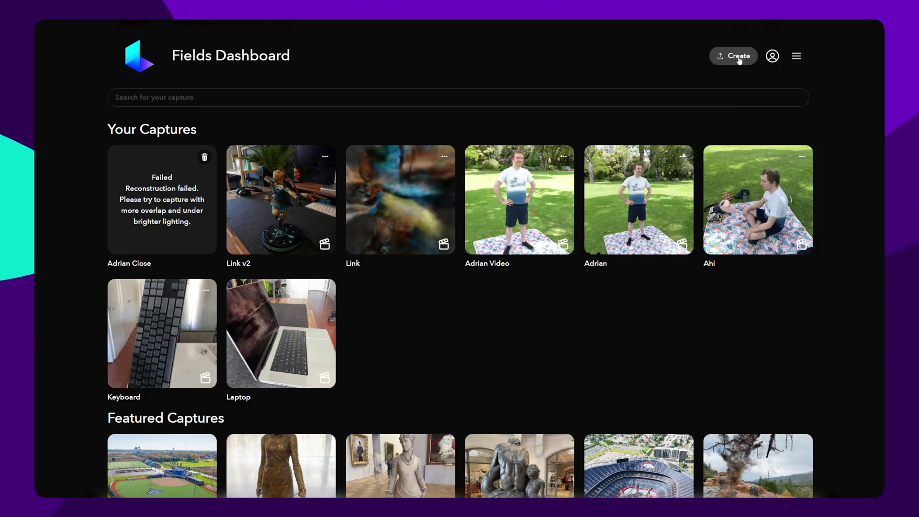
click(738, 56)
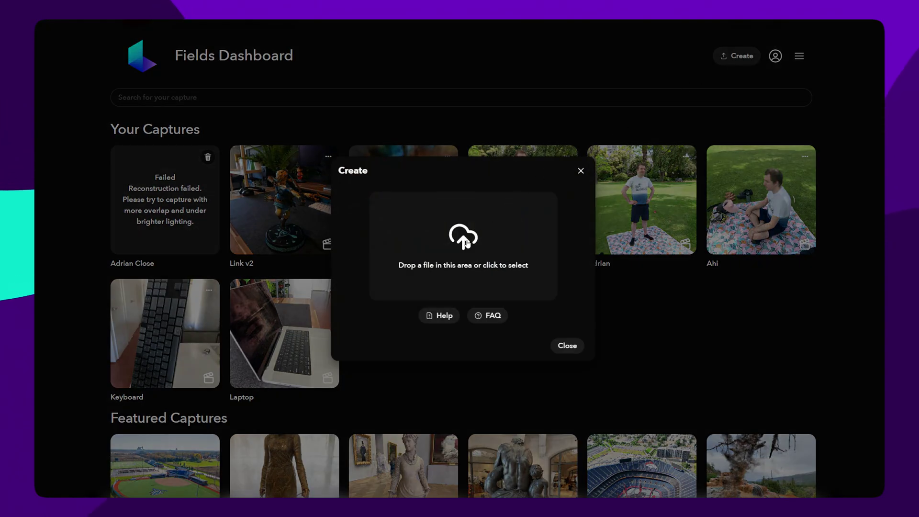
click(456, 253)
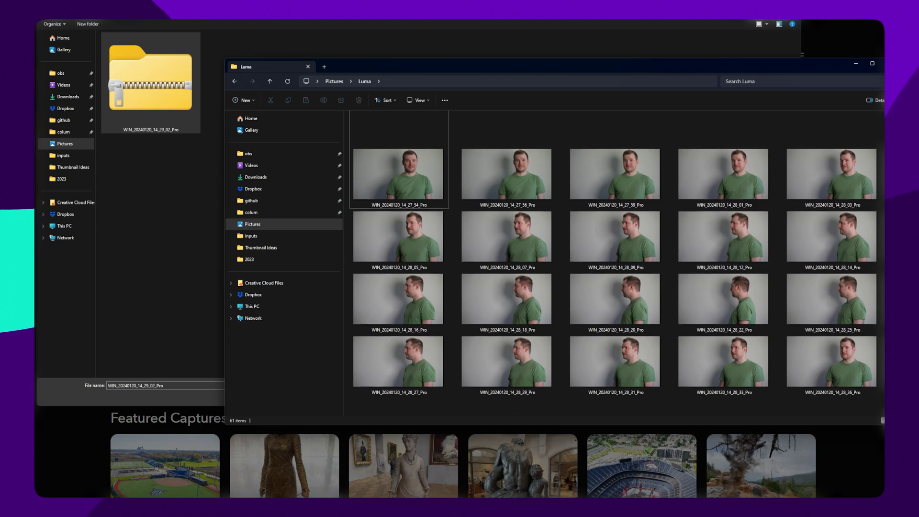
scroll(614, 263, down, 5)
scroll(868, 292, down, 3)
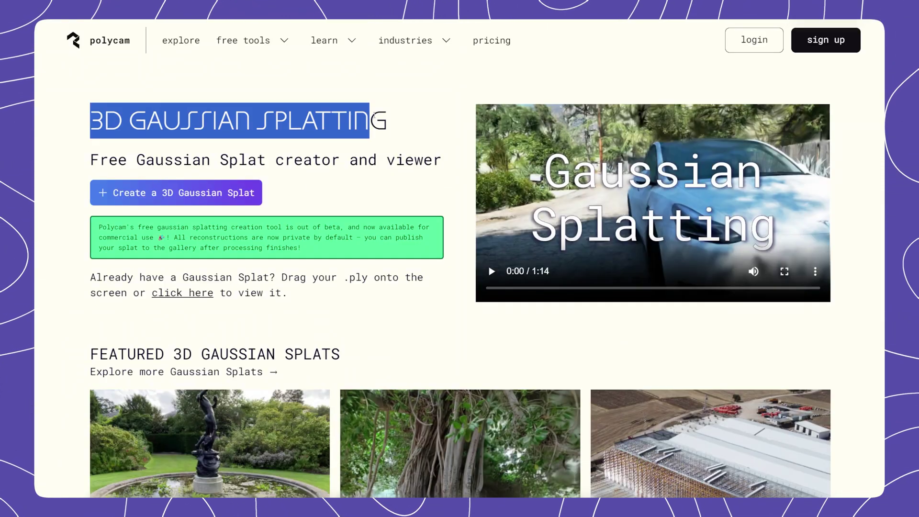
Browse Polycam's featured splats, viewing the fountain and lakeside village scenes.
scroll(416, 221, down, 5)
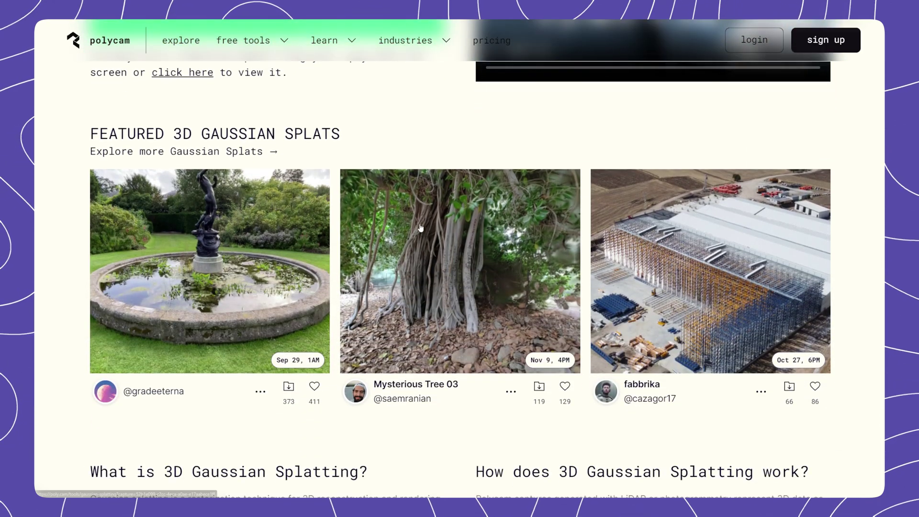
scroll(416, 283, down, 5)
scroll(415, 283, up, 4)
click(209, 234)
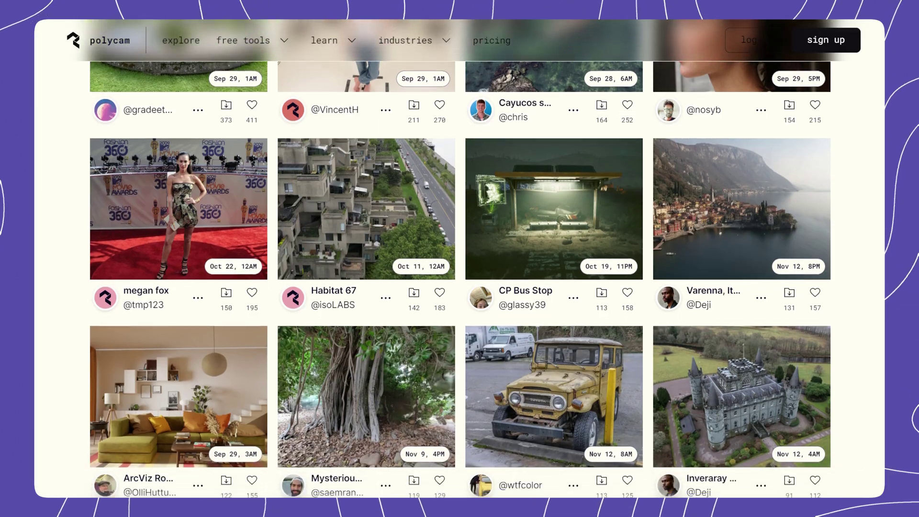
scroll(459, 287, down, 3)
scroll(459, 287, down, 4)
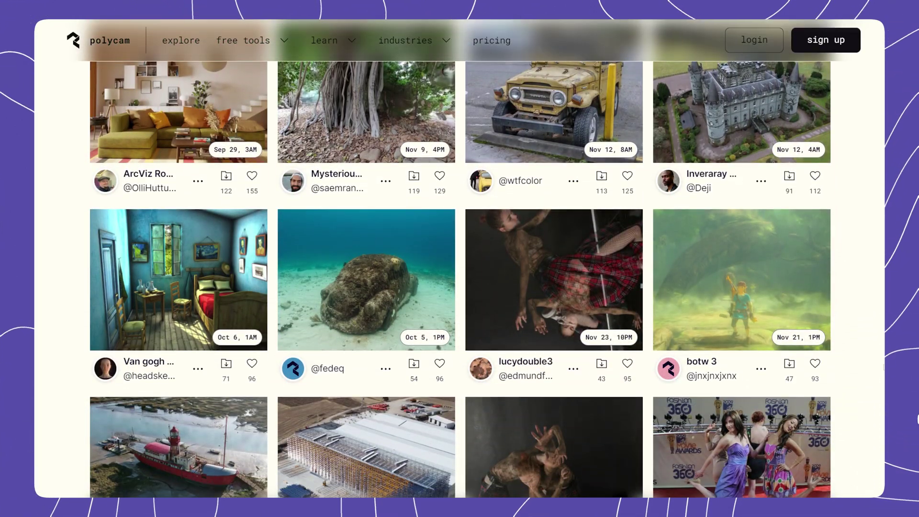
scroll(459, 287, up, 4)
click(741, 106)
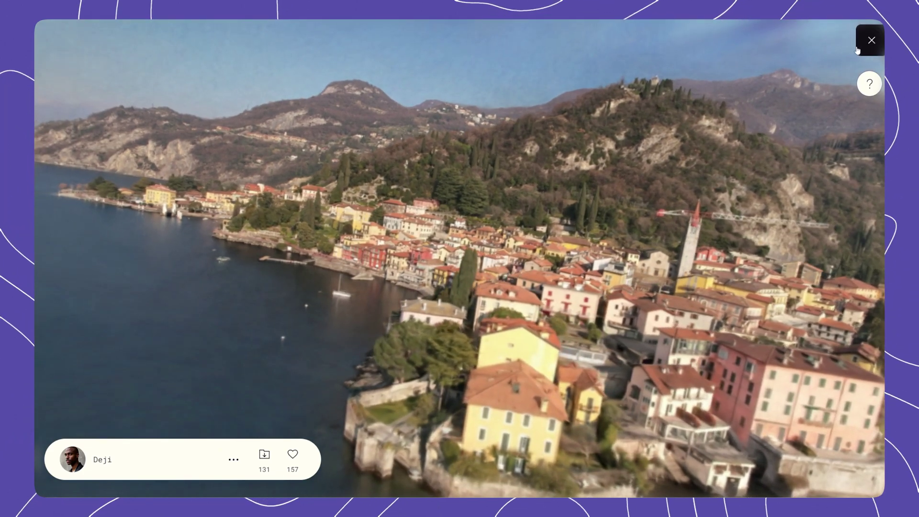
key(Escape)
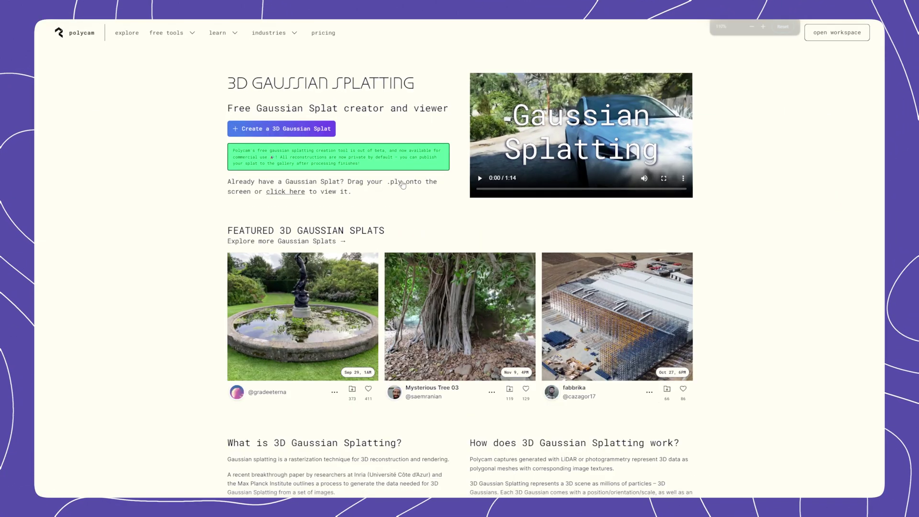
Zoom to 175% and create a new Gaussian splat from all photos in the folder.
key(ctrl+plus)
key(ctrl+plus)
key(ctrl+plus)
click(199, 194)
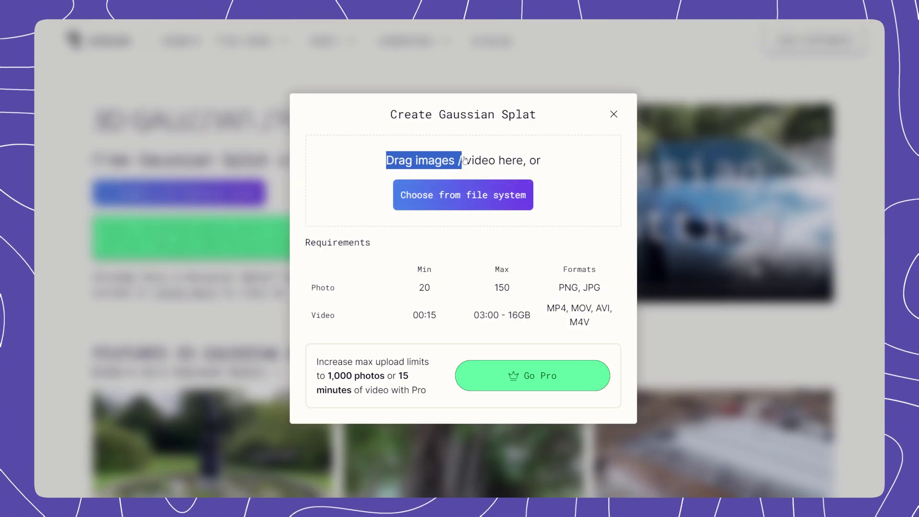
click(529, 181)
scroll(363, 187, down, 5)
key(ctrl+a)
key(Return)
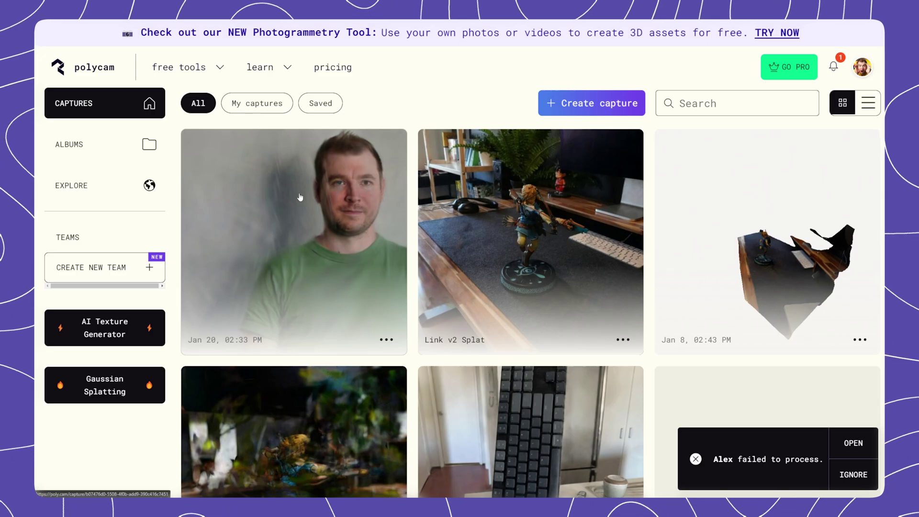
Open the keyboard capture in Polycam and bring up its splat download options.
click(300, 197)
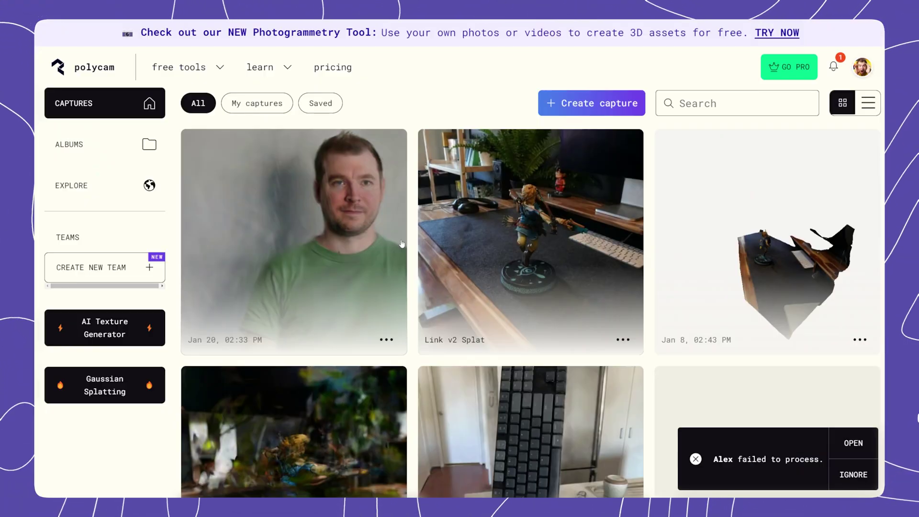
scroll(414, 243, down, 5)
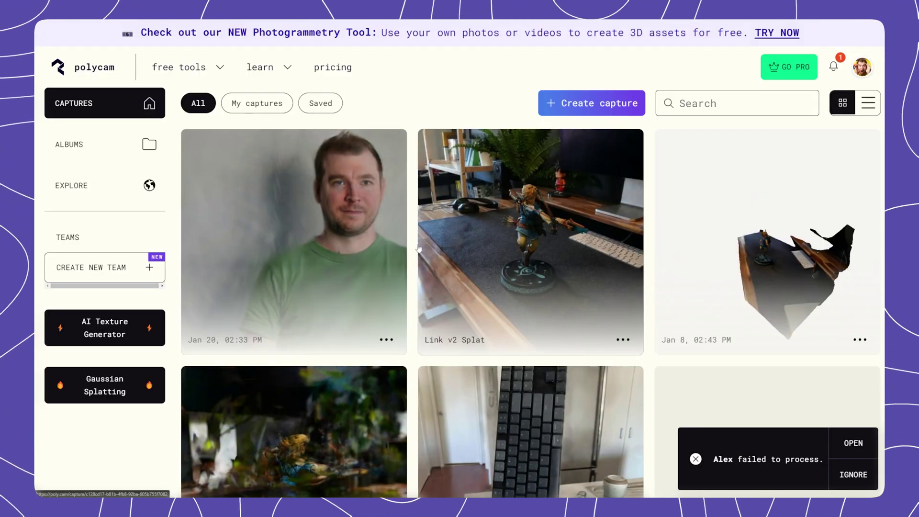
scroll(418, 247, down, 3)
click(523, 269)
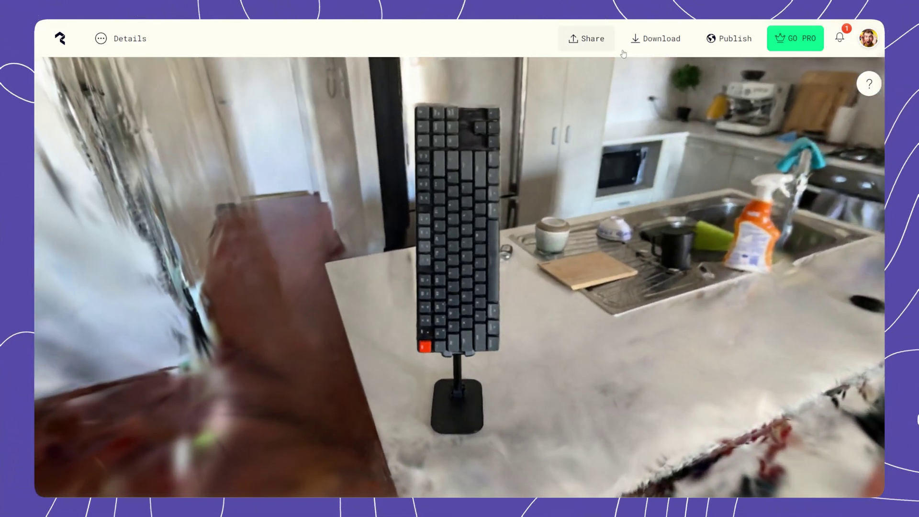
click(661, 40)
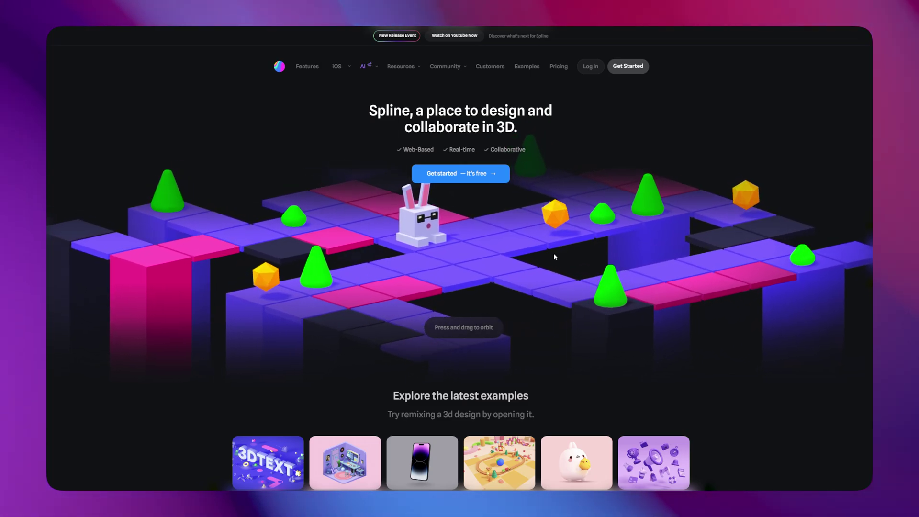
Log in to Spline and import the downloaded keyboard splat PLY into a new scene.
click(591, 68)
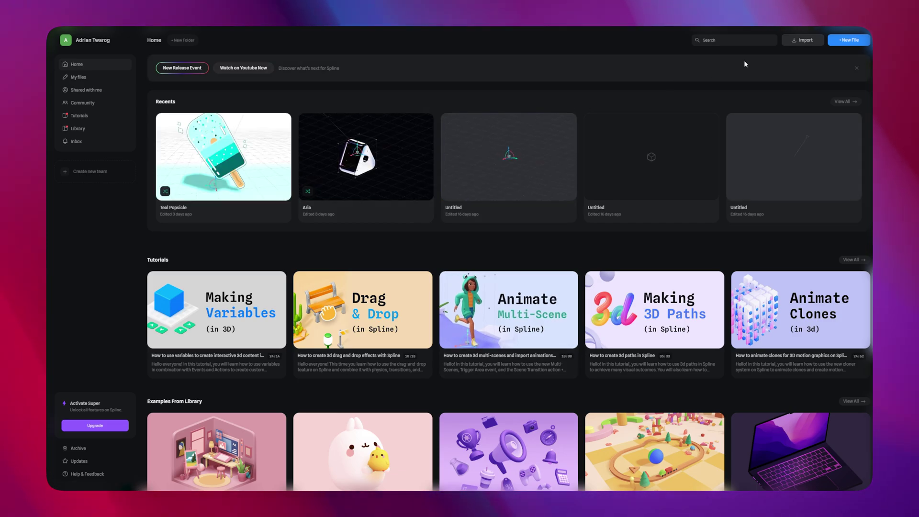
click(807, 40)
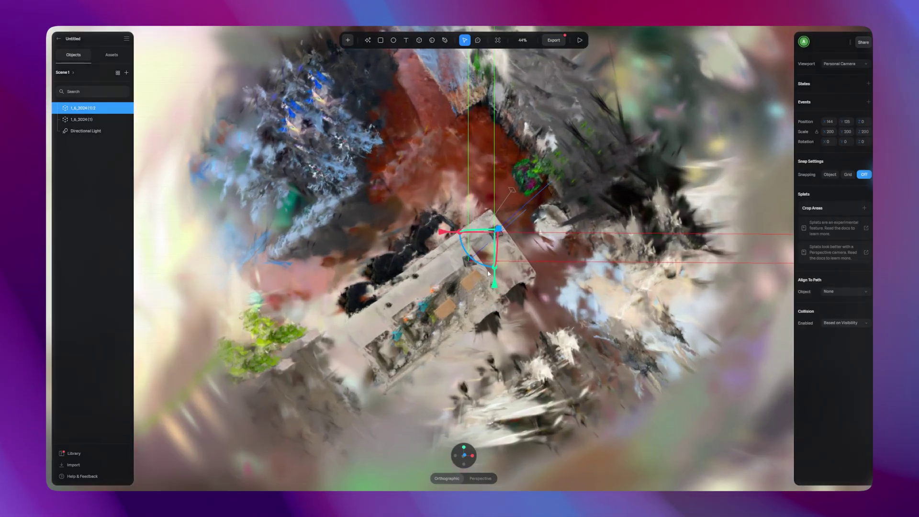
Add a sphere crop area around the keyboard splat, orbit to verify, and exit crop mode.
scroll(488, 310, down, 5)
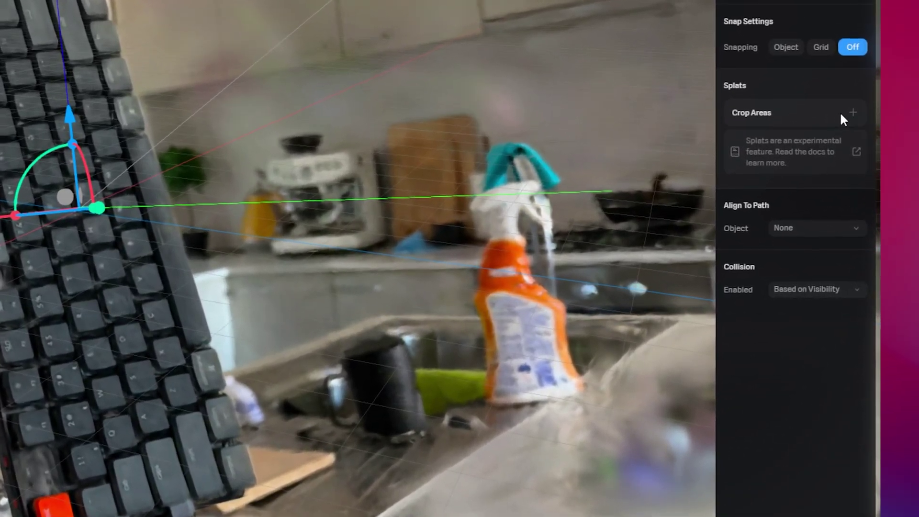
click(858, 201)
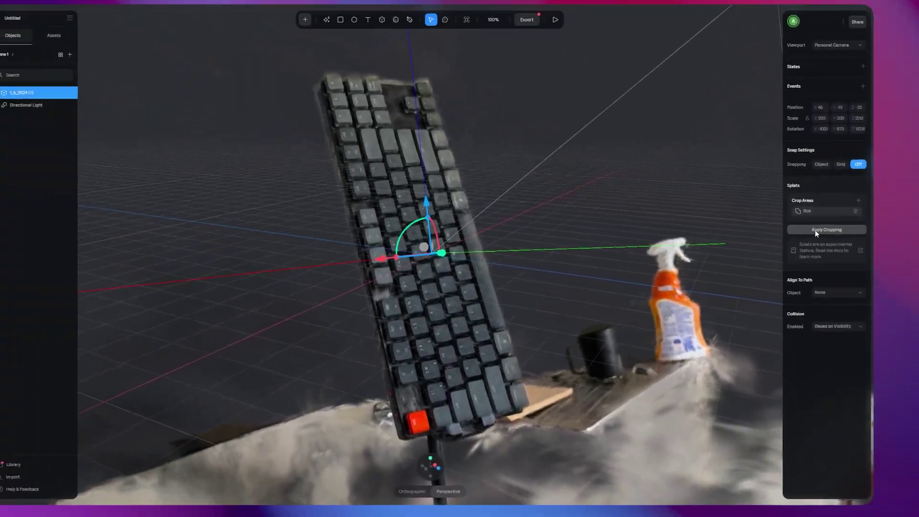
click(798, 173)
click(858, 207)
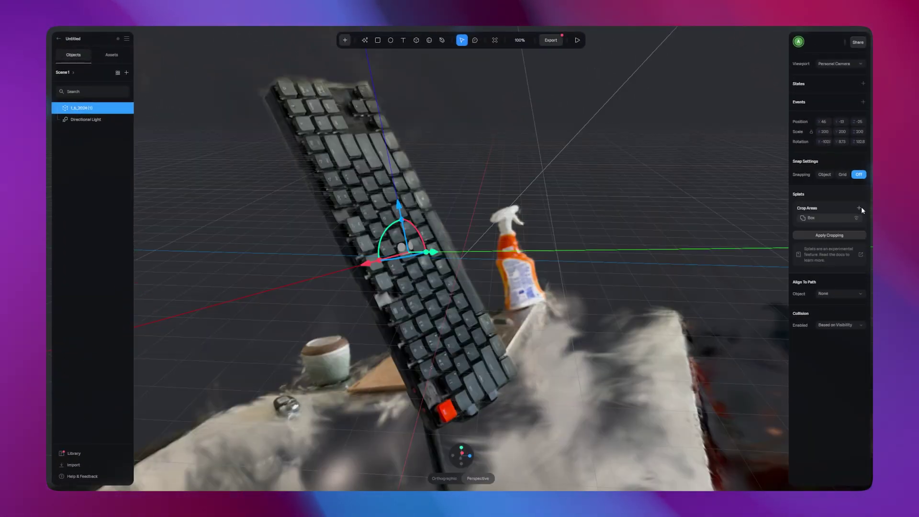
click(830, 219)
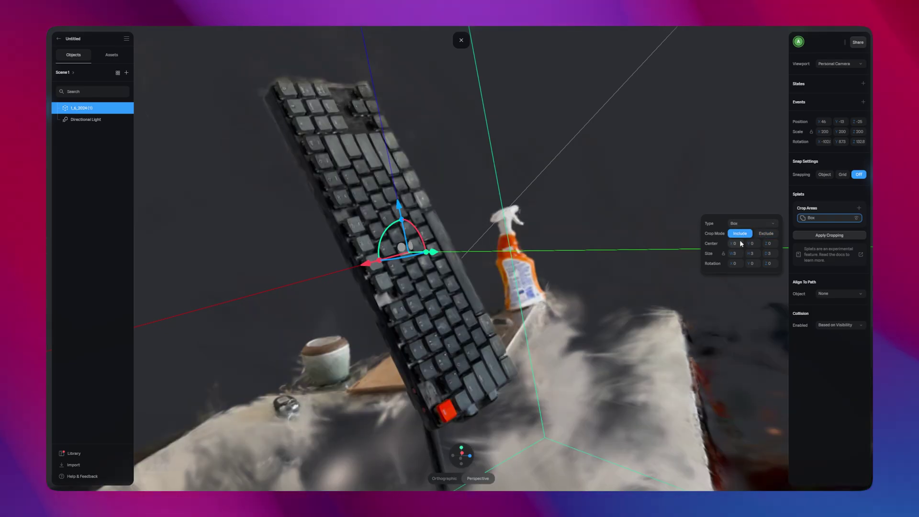
click(736, 235)
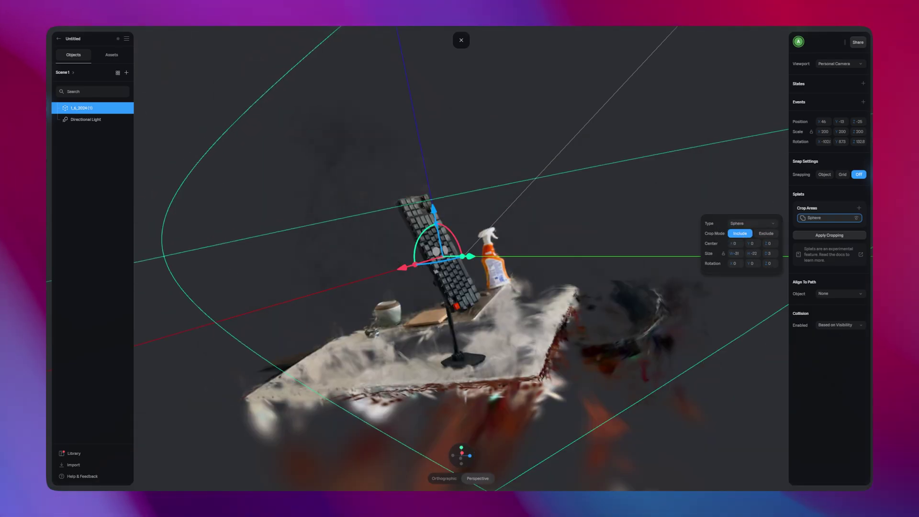
middle_drag(435, 276, 670, 263)
middle_drag(733, 268, 546, 258)
click(460, 40)
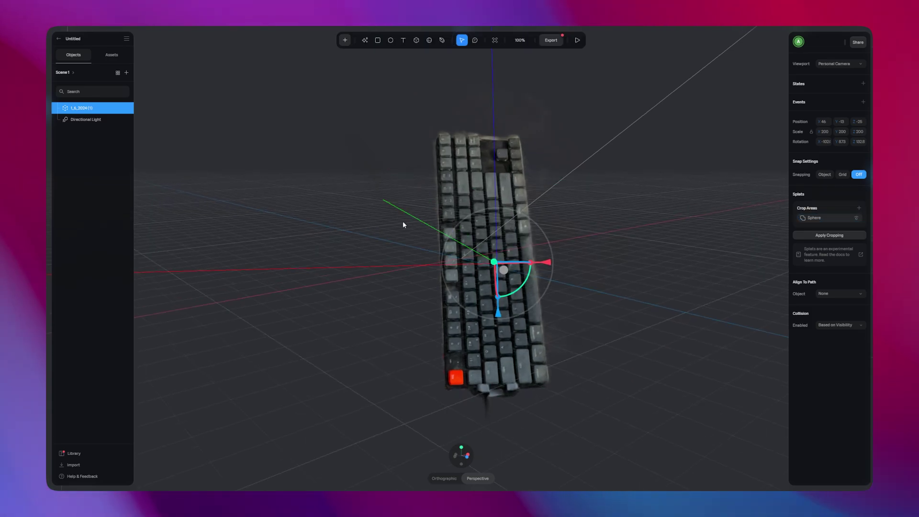
Export the scene as a Viewer (Integrated Embed) and copy its embed code.
click(547, 41)
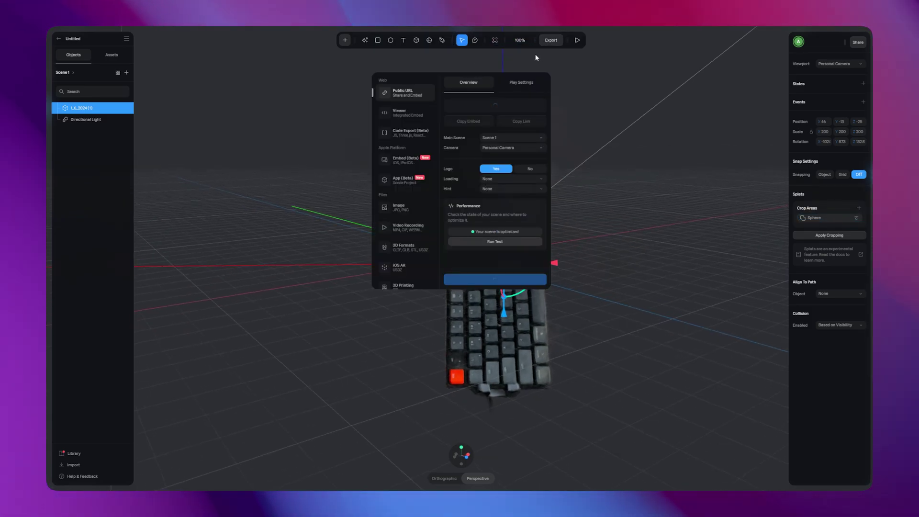
click(415, 114)
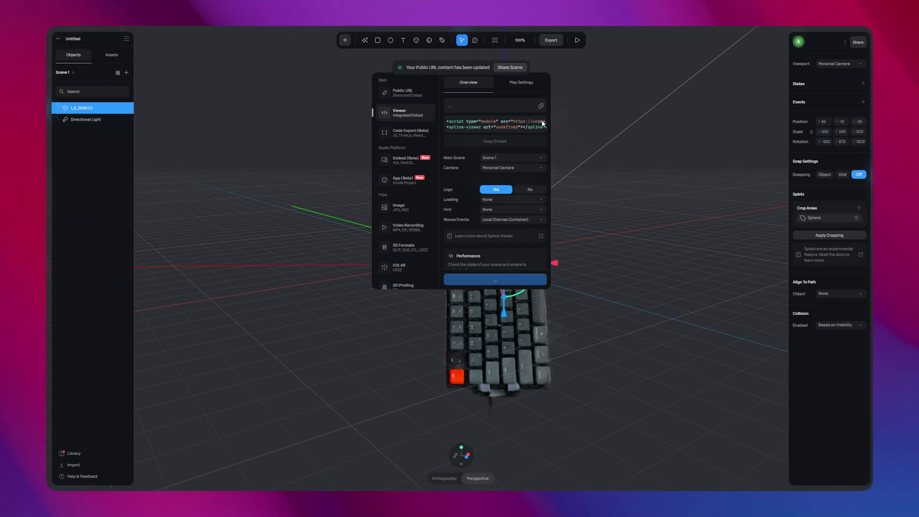
click(541, 122)
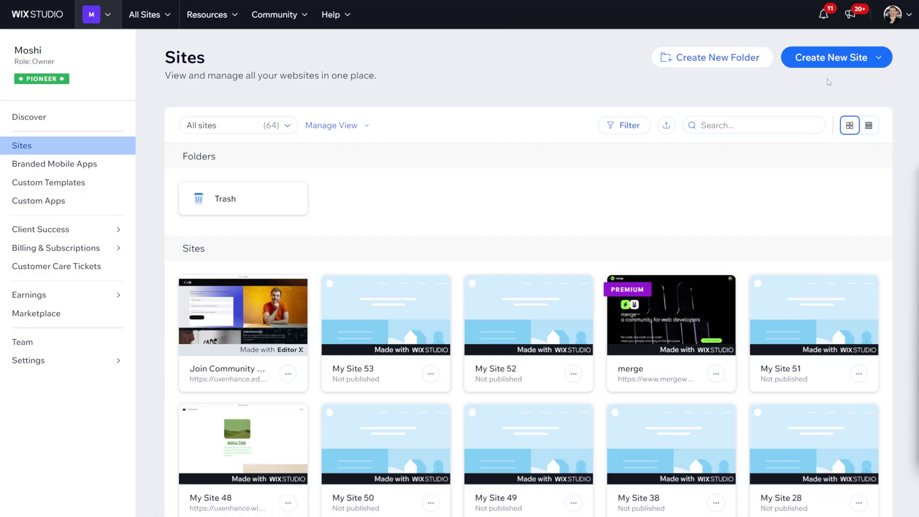
Start a new Wix Studio site from a blank canvas with a black section background.
click(833, 65)
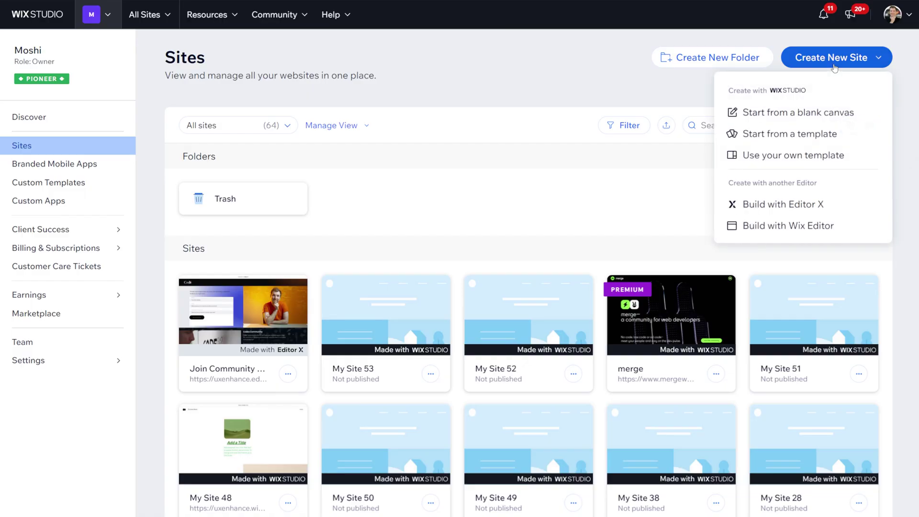
click(809, 113)
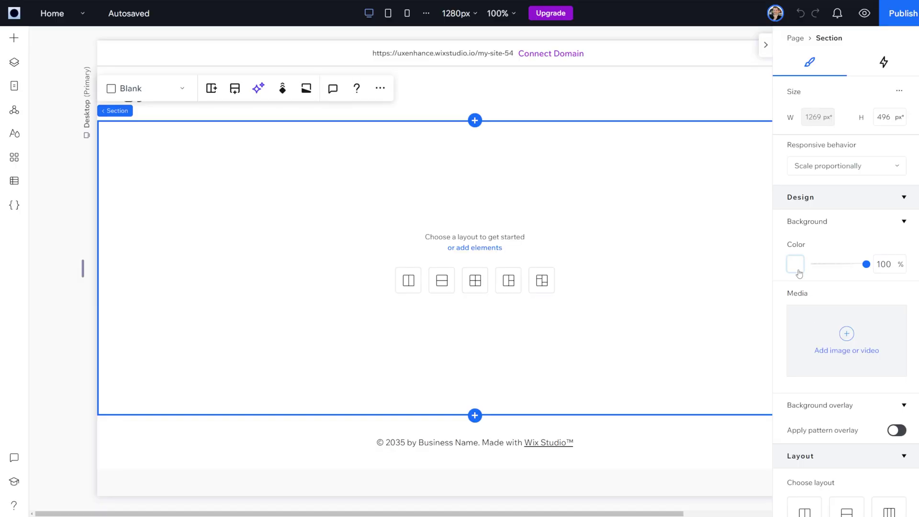
click(797, 268)
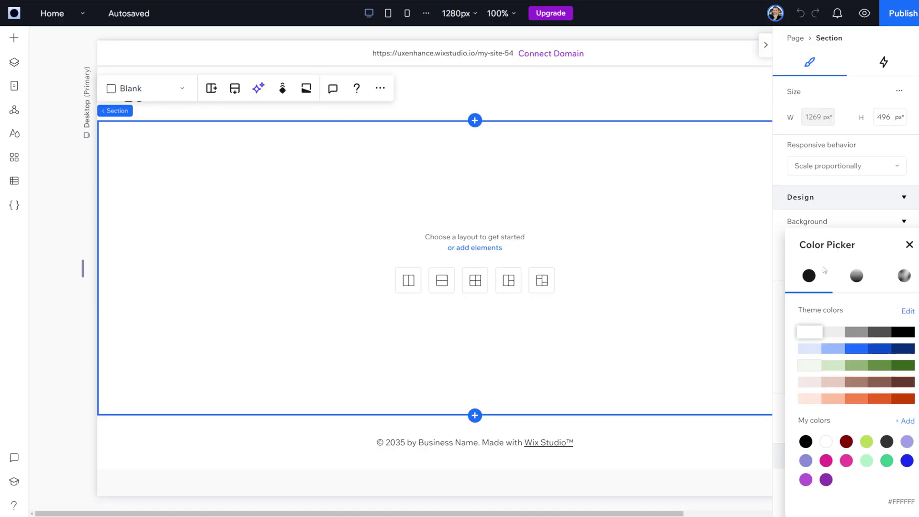
click(907, 336)
click(909, 245)
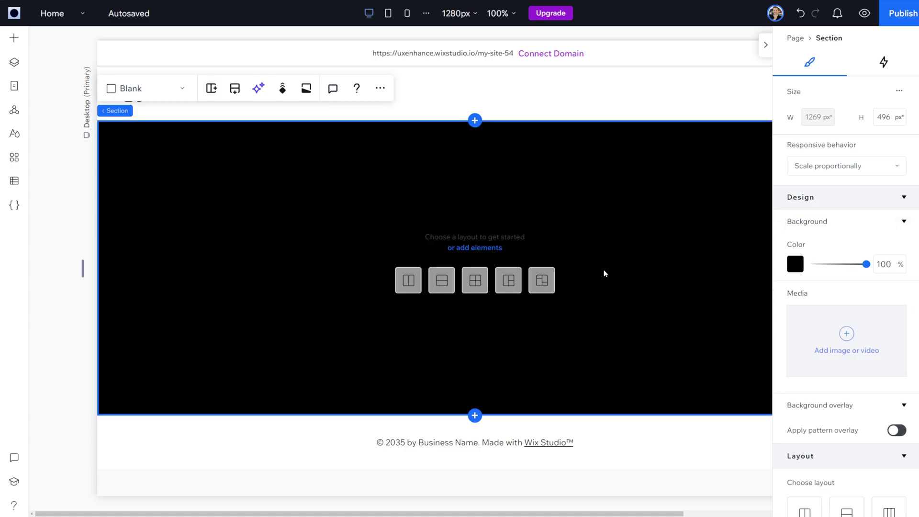
Make the section two-column and add a 'Programmer Keyboard' title in the right column.
click(408, 280)
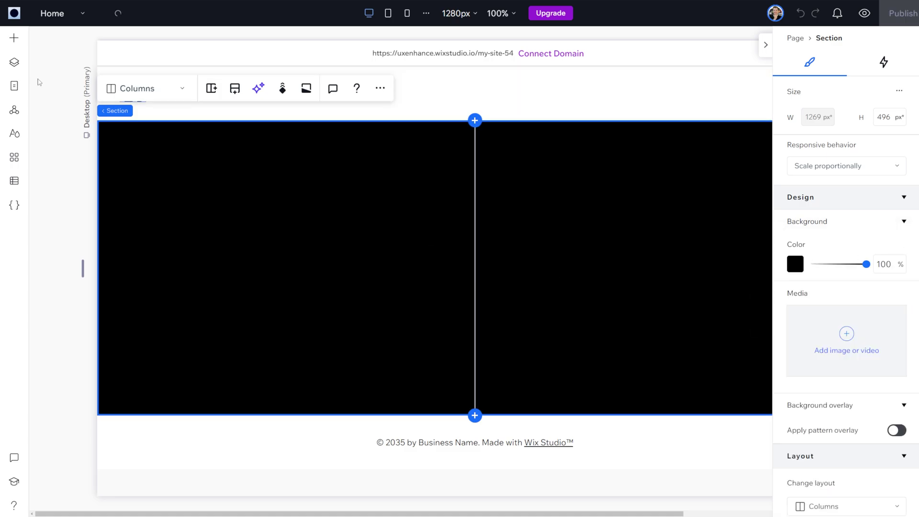
click(14, 40)
drag(225, 96, 553, 239)
click(811, 338)
double_click(637, 221)
key(ctrl+v)
click(200, 205)
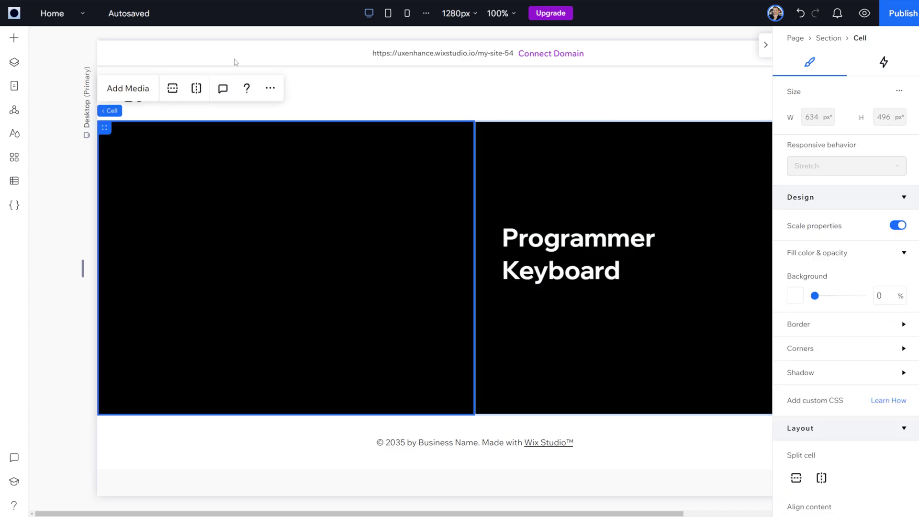
Add an iFrame to the left column and apply the Spline keyboard embed code.
click(12, 42)
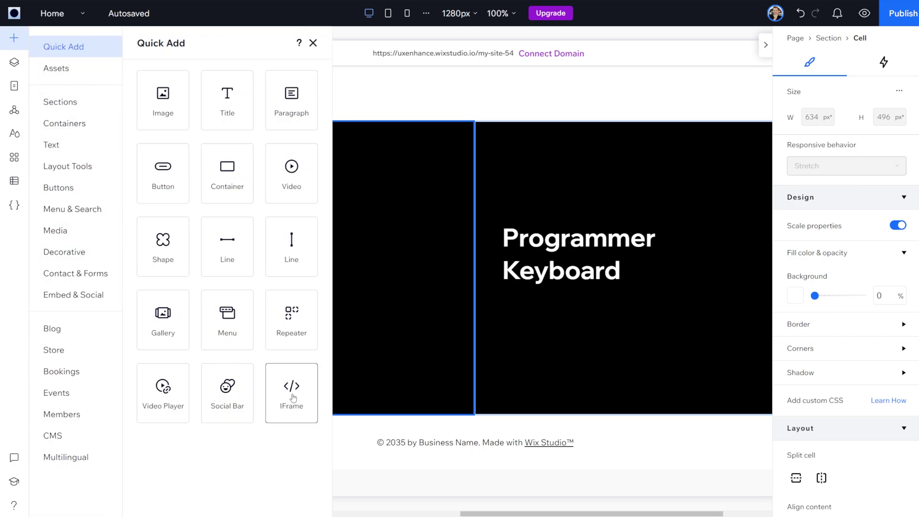
drag(294, 397, 290, 250)
click(194, 152)
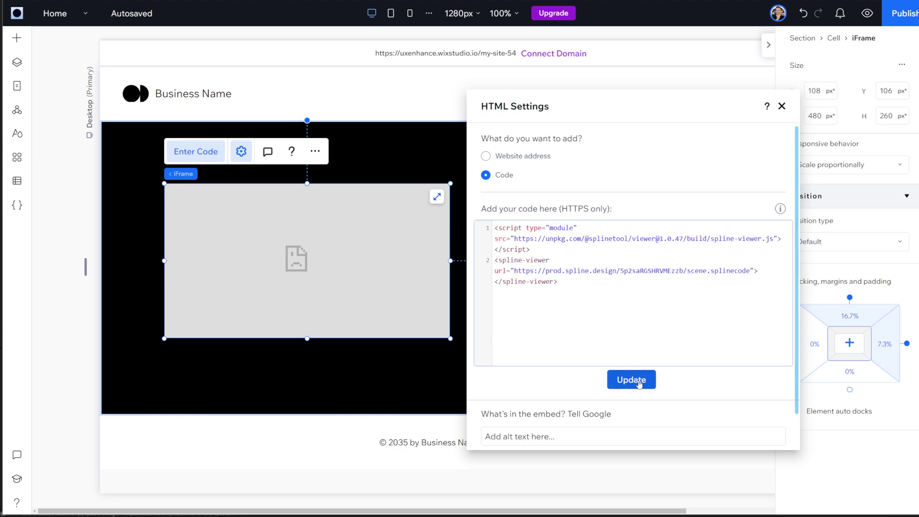
click(632, 380)
Stretch the embed to fill the left column and preview the page with the live keyboard.
click(436, 197)
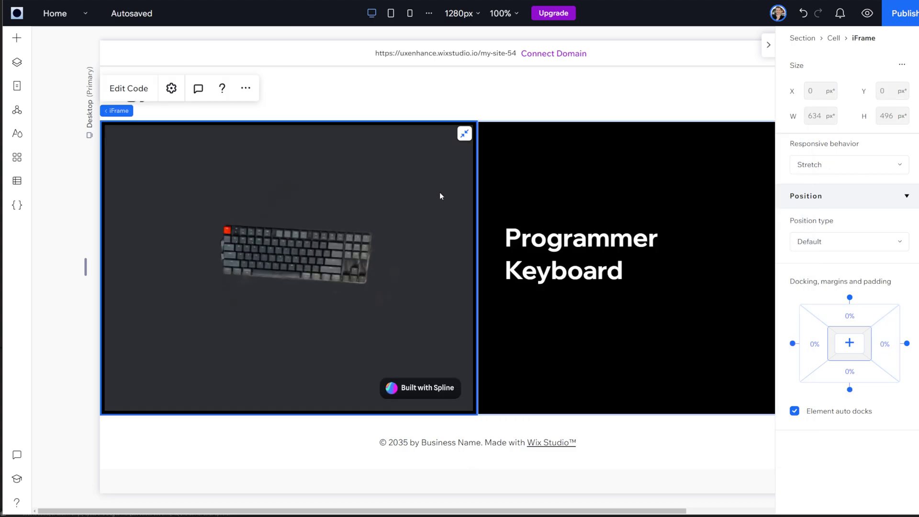
click(525, 177)
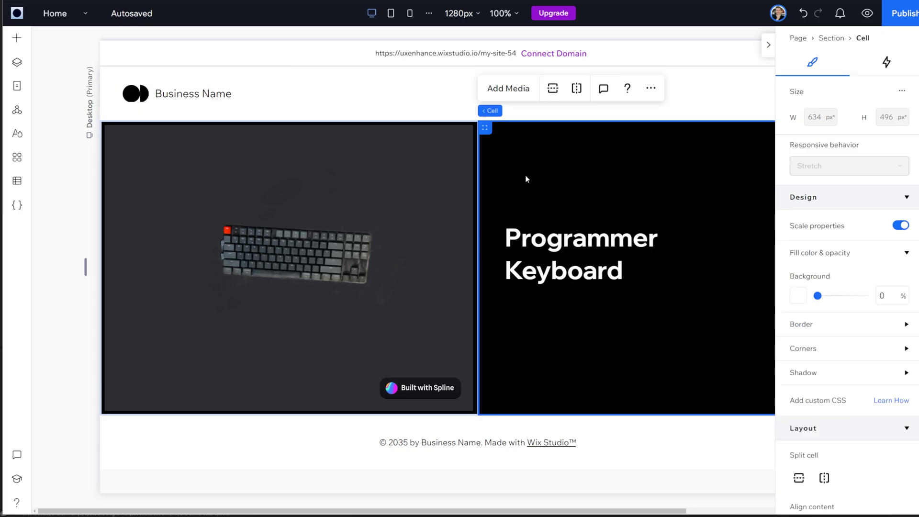
click(891, 20)
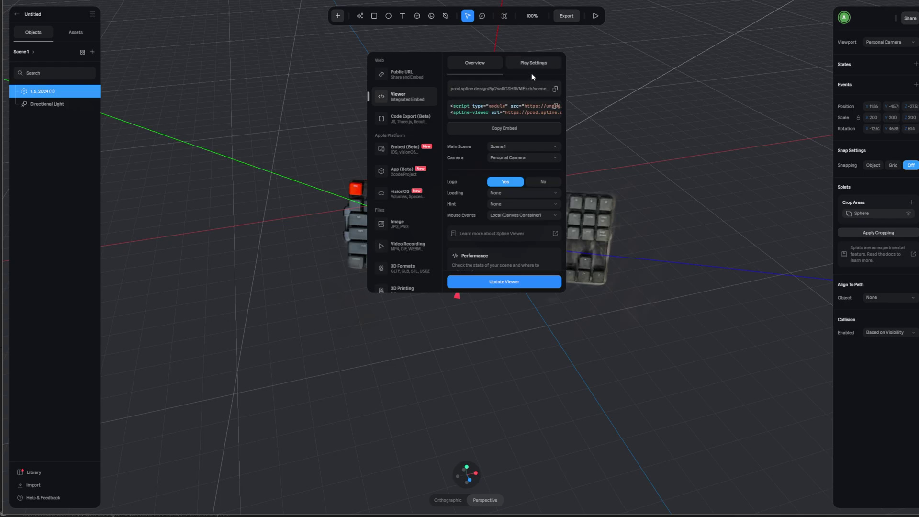
In the Viewer export's Play Settings, set BG Color to Hide.
click(534, 64)
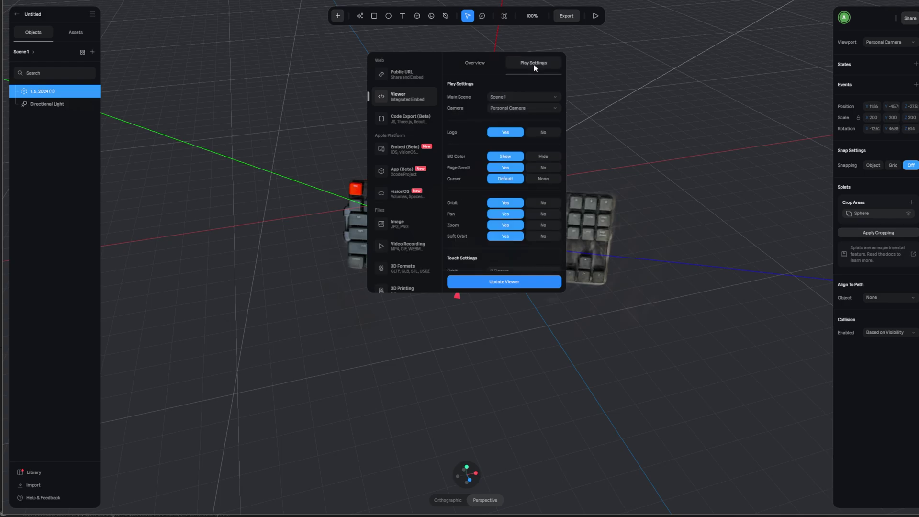
click(544, 157)
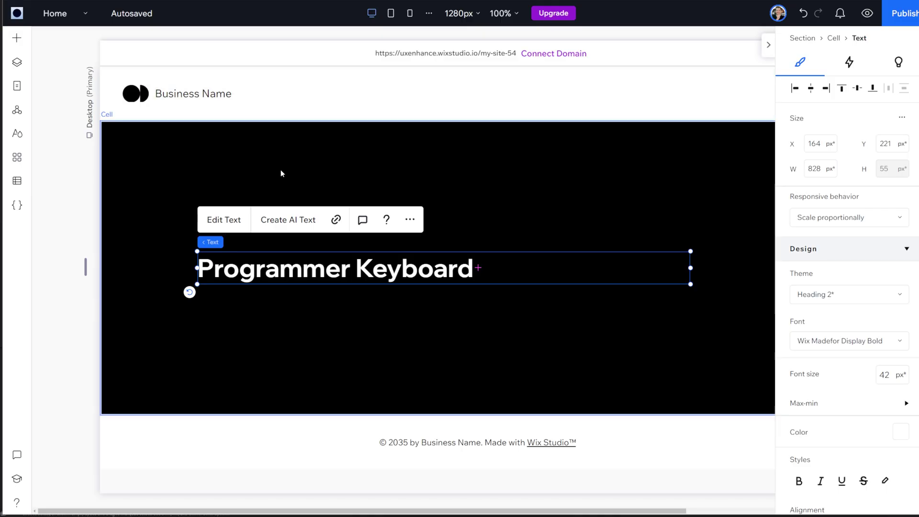
Add an iFrame to the heading's section and apply the pasted Spline keyboard embed code.
click(282, 171)
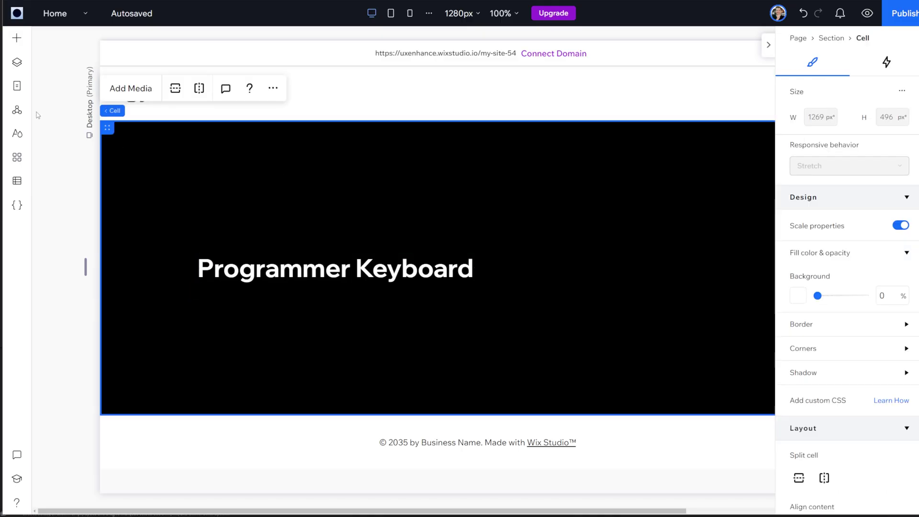
click(16, 39)
drag(267, 389, 466, 234)
click(354, 125)
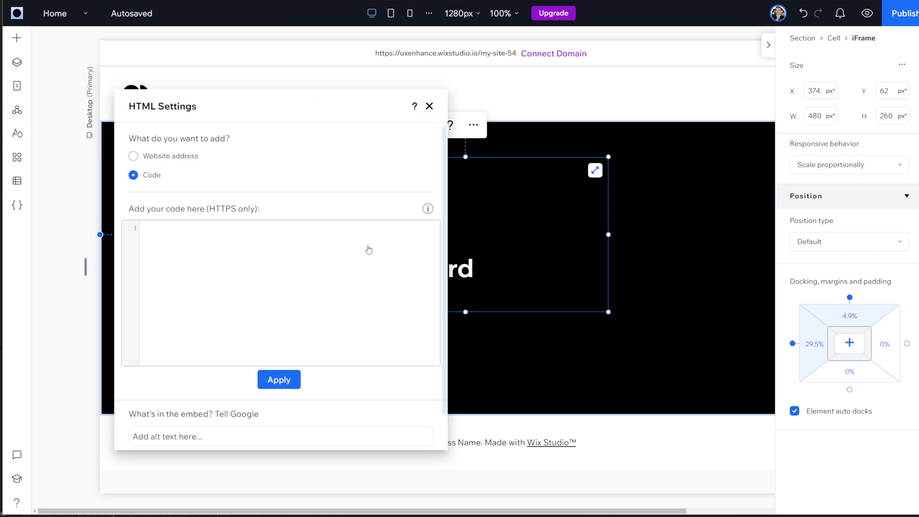
click(280, 378)
click(429, 106)
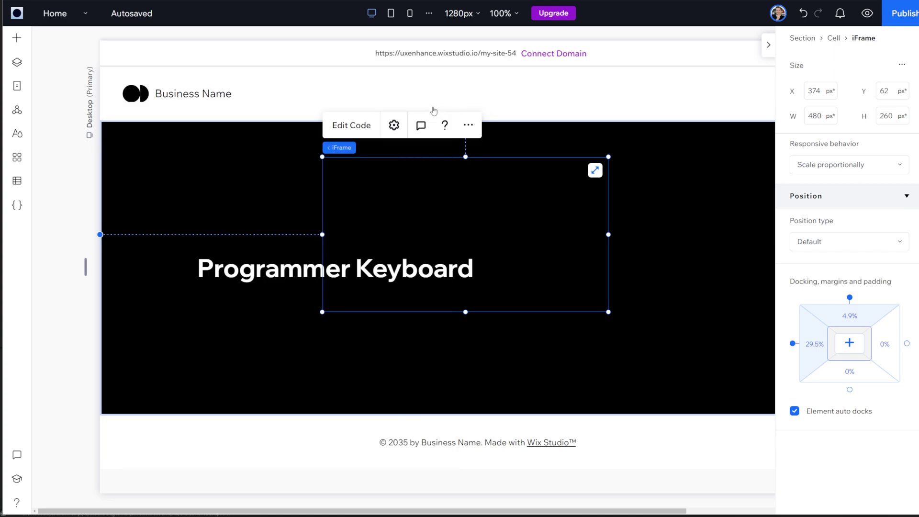
Move the Programmer Keyboard heading above the embed in Layers and stretch the embed full width.
click(23, 62)
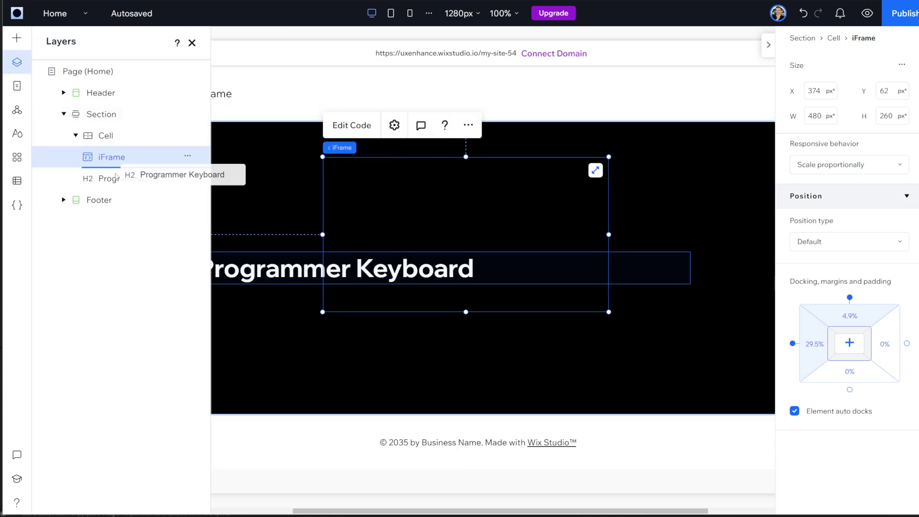
drag(116, 174, 117, 154)
click(192, 43)
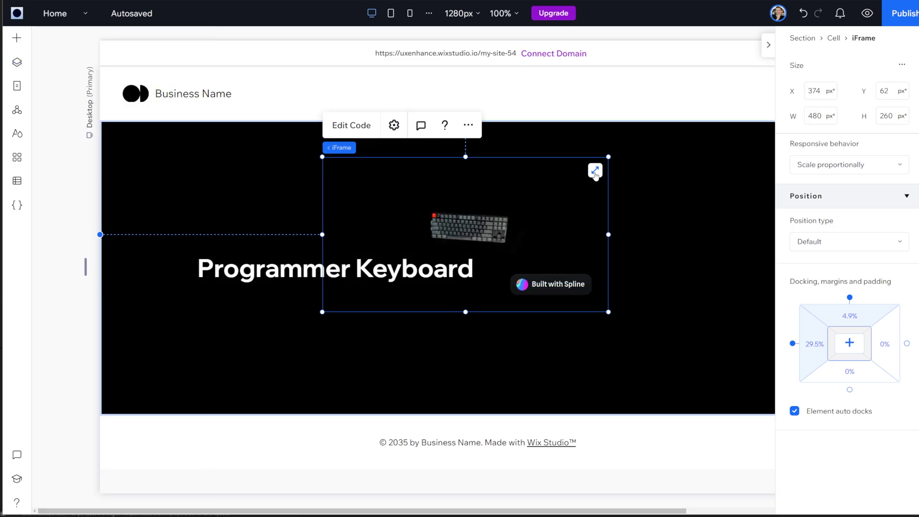
click(594, 171)
click(17, 38)
Add a gray paragraph beneath the Programmer Keyboard heading and widen it across the section.
drag(219, 127, 392, 343)
click(901, 430)
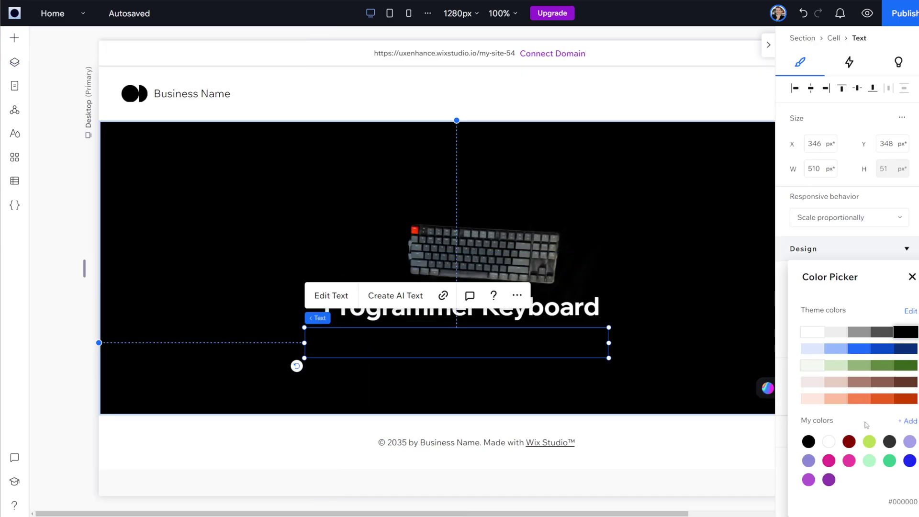
click(911, 278)
drag(305, 340, 270, 342)
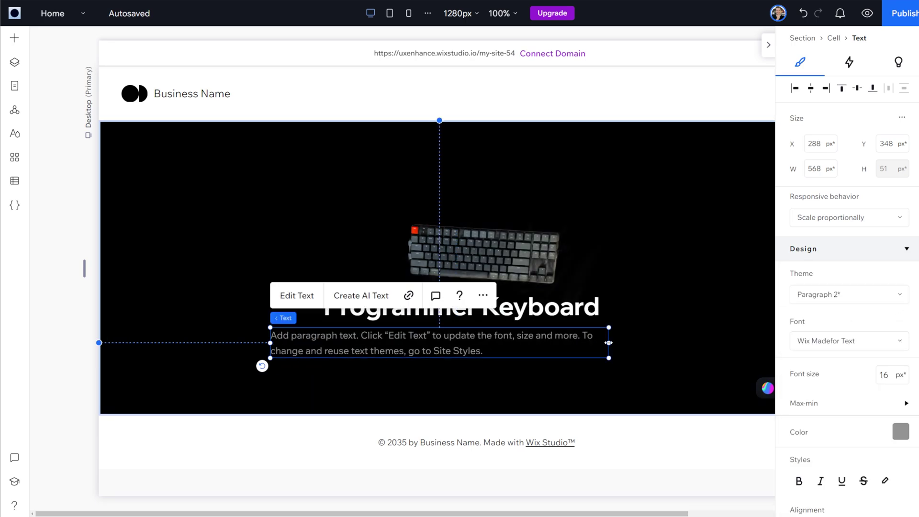
drag(608, 342, 668, 342)
scroll(842, 363, down, 3)
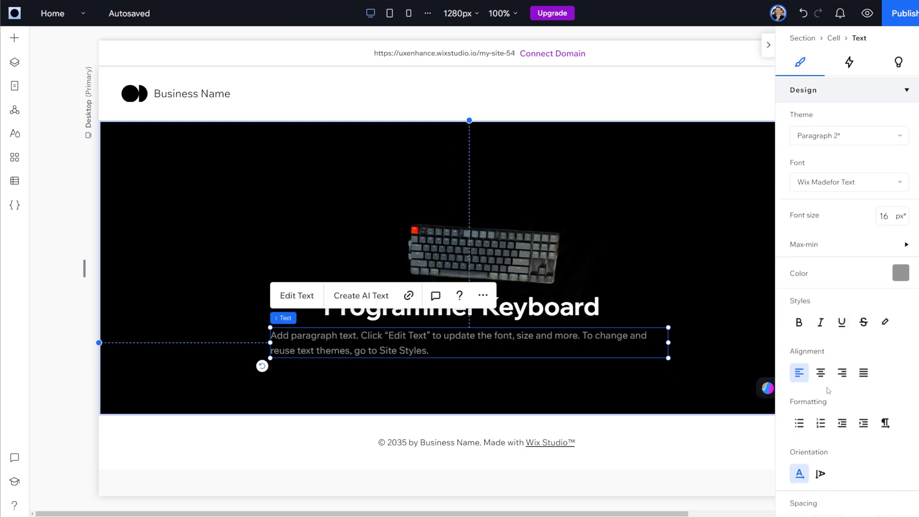
drag(432, 339, 444, 317)
click(440, 309)
Add a Start Now button below the paragraph with light gray background and dark gray text.
click(14, 40)
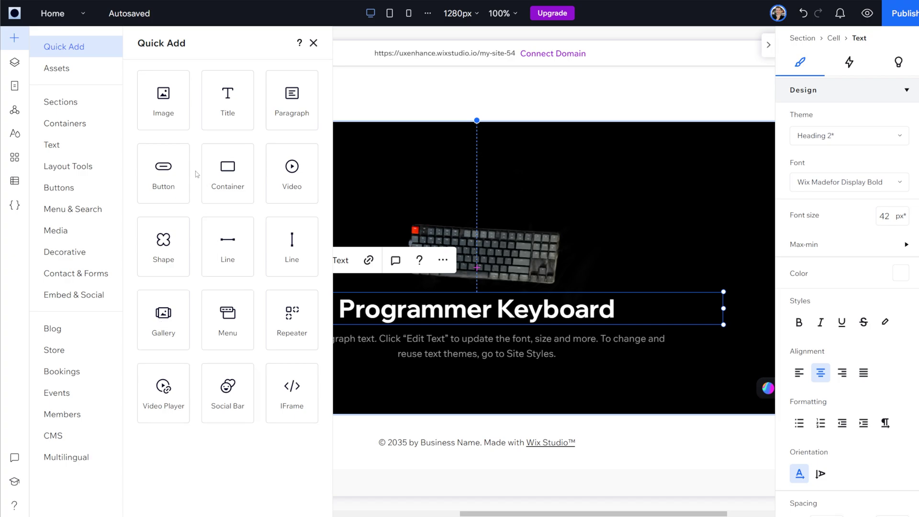
drag(172, 196, 490, 388)
click(806, 378)
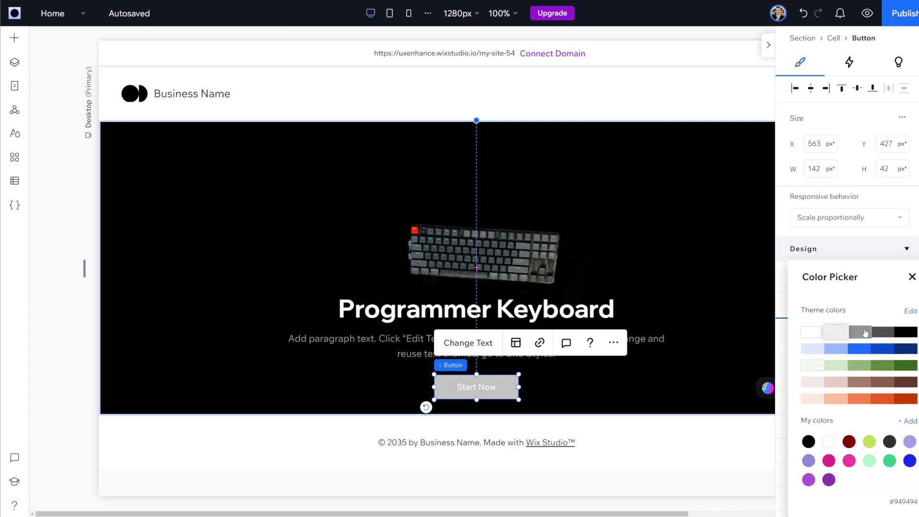
click(912, 277)
scroll(854, 378, down, 3)
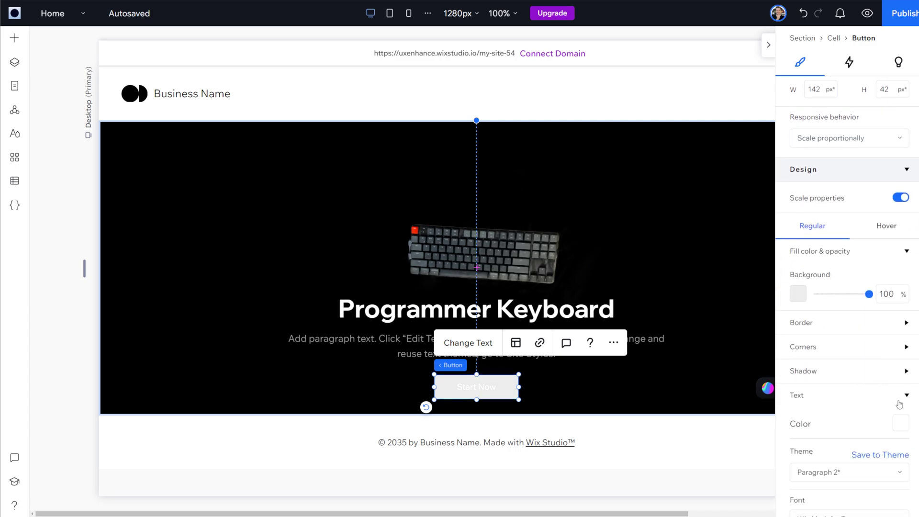
click(900, 423)
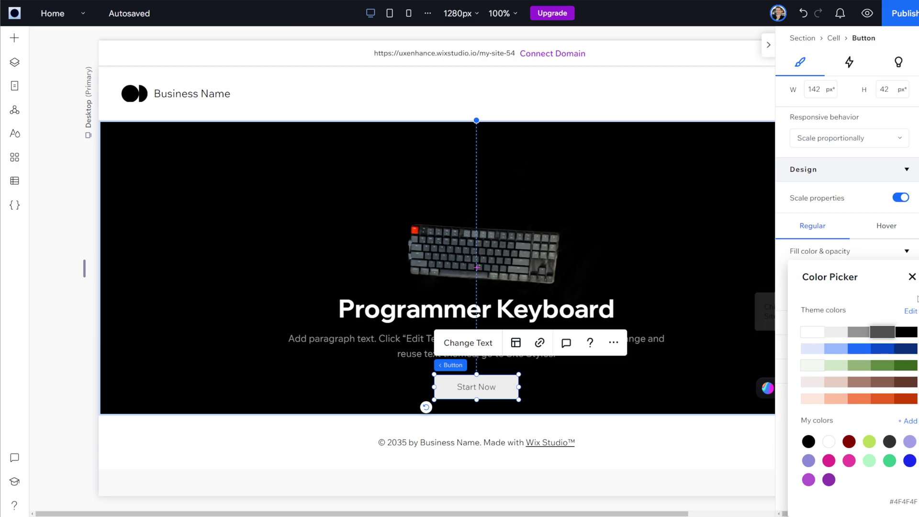
click(912, 277)
click(654, 411)
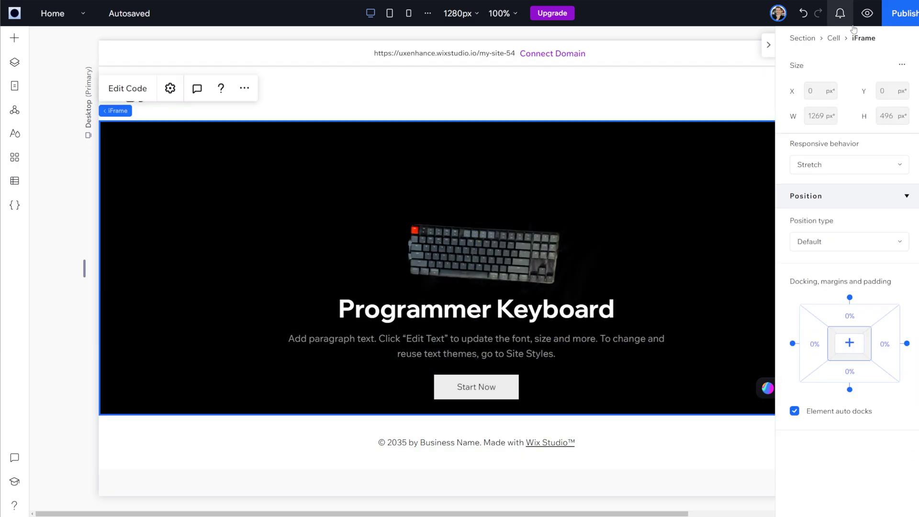
click(867, 14)
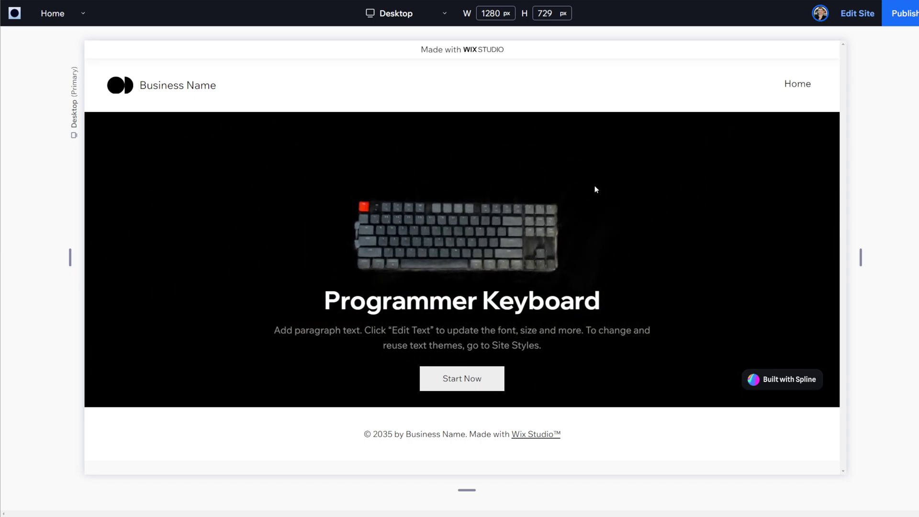
click(843, 22)
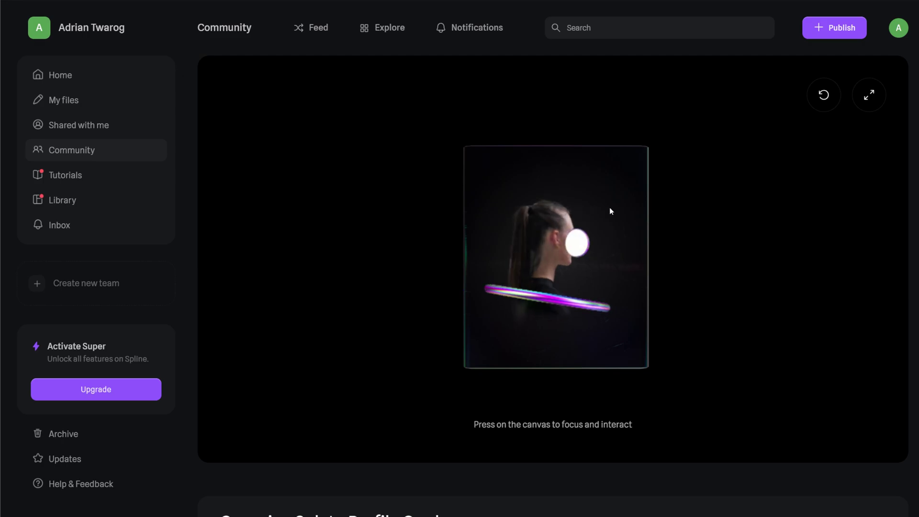
Expand the Profile Card group and copy the keyboard splat from the Untitled project.
scroll(693, 209, down, 3)
scroll(749, 372, up, 2)
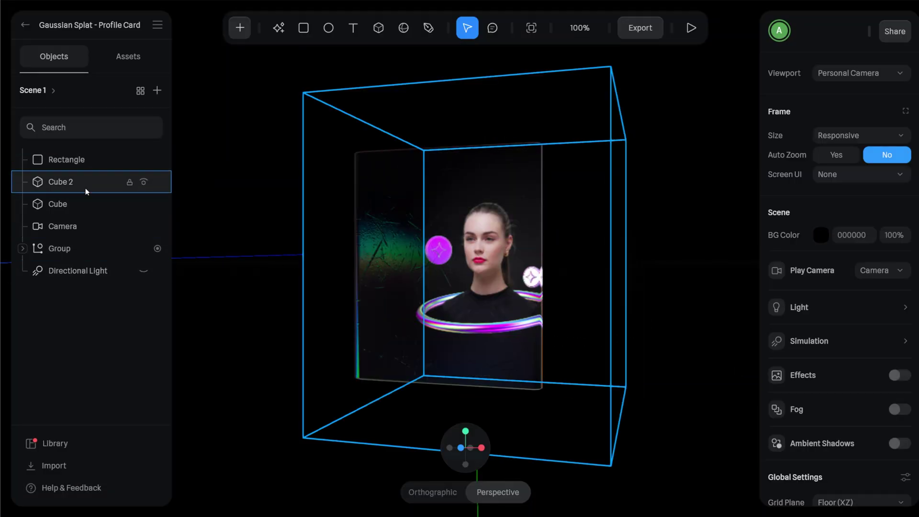
click(73, 244)
click(21, 249)
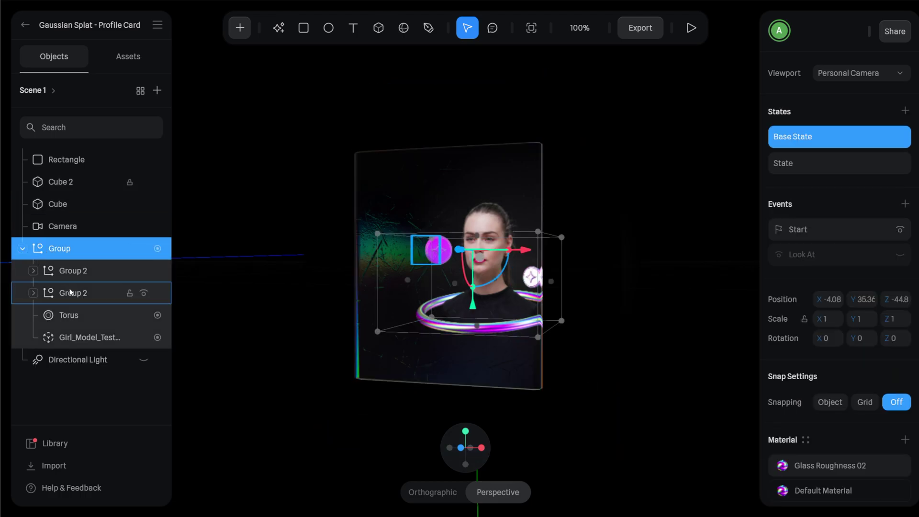
click(72, 336)
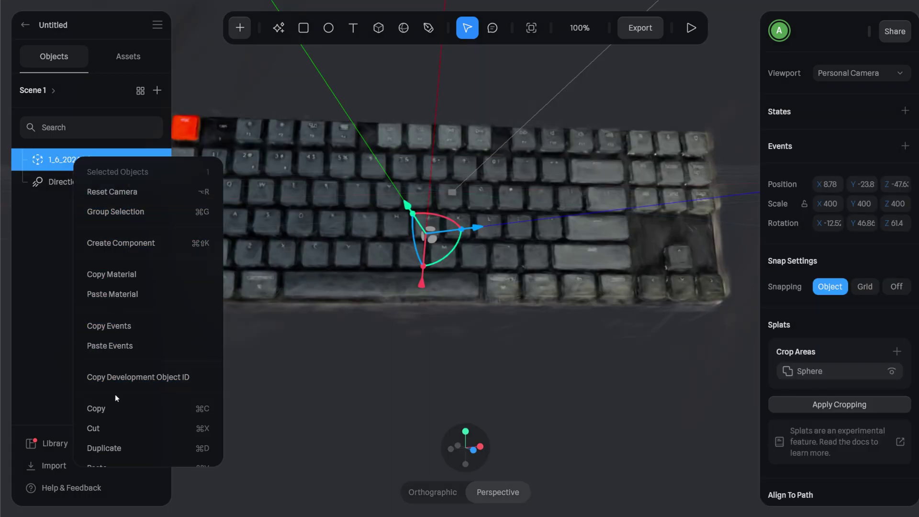
click(124, 405)
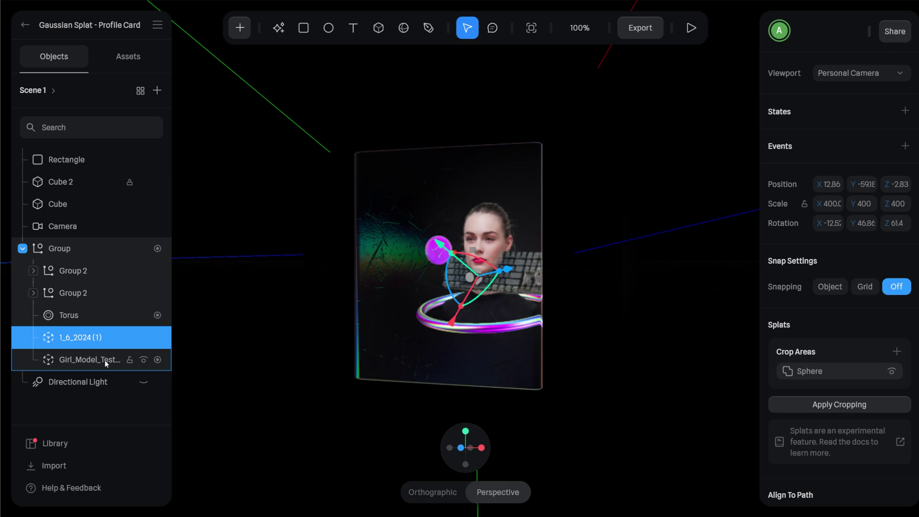
Delete Girl_Model_Test and place the keyboard splat in the card, scaled to 800.
click(104, 359)
key(Delete)
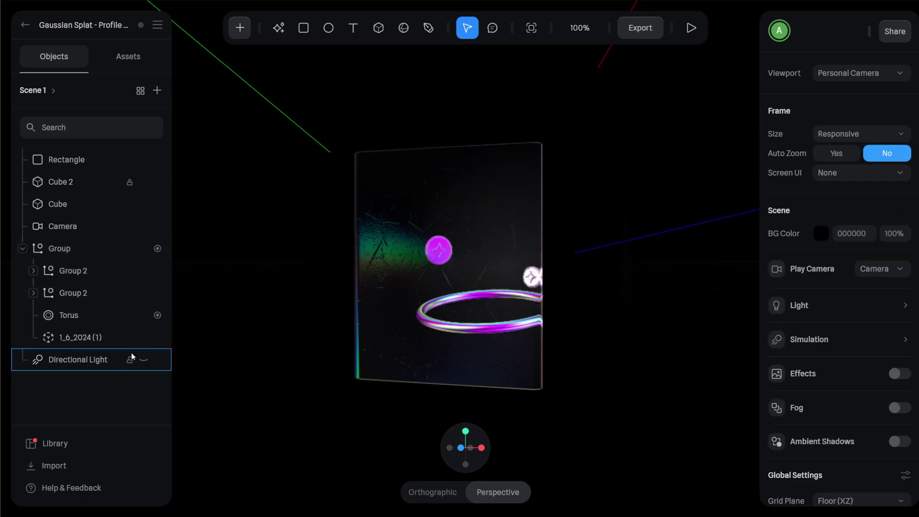
click(99, 338)
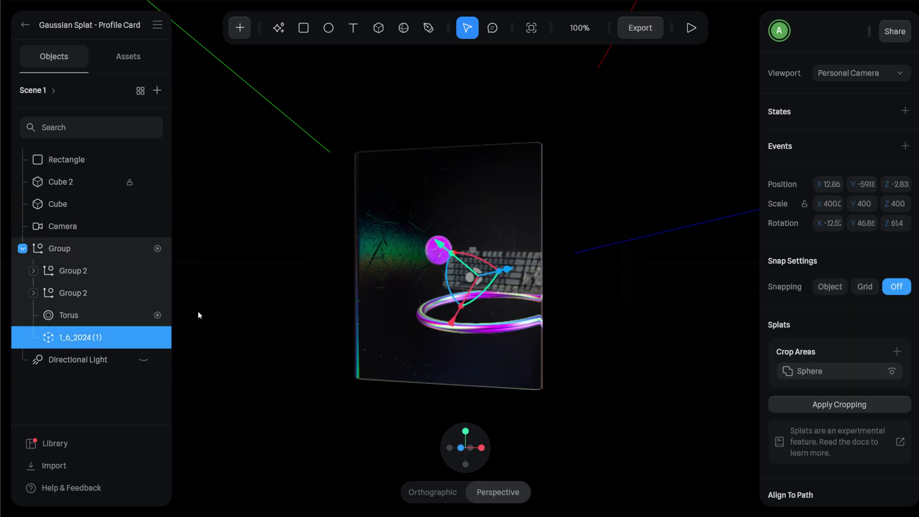
key(ctrl+a)
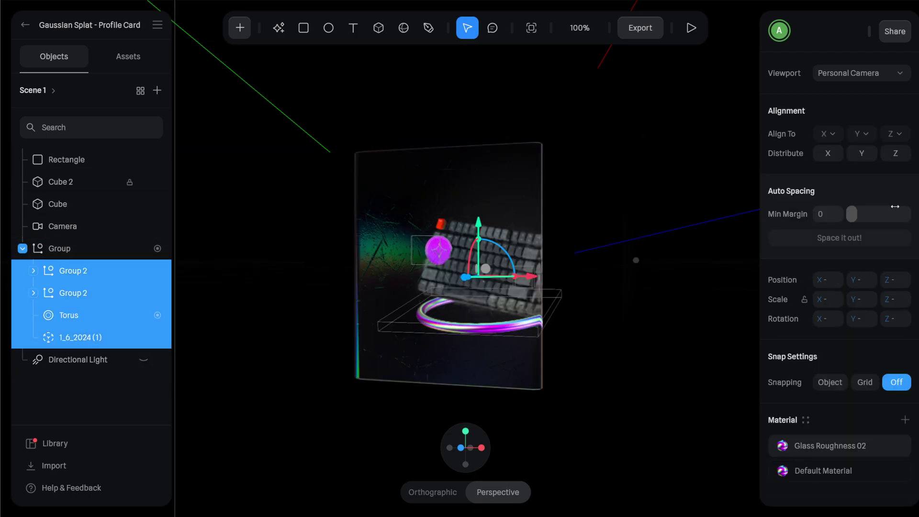
click(94, 337)
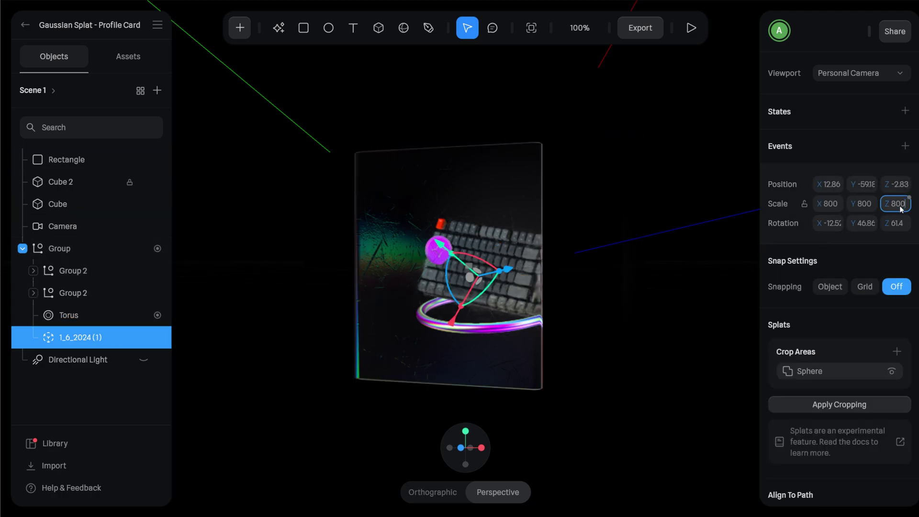
click(603, 309)
click(574, 437)
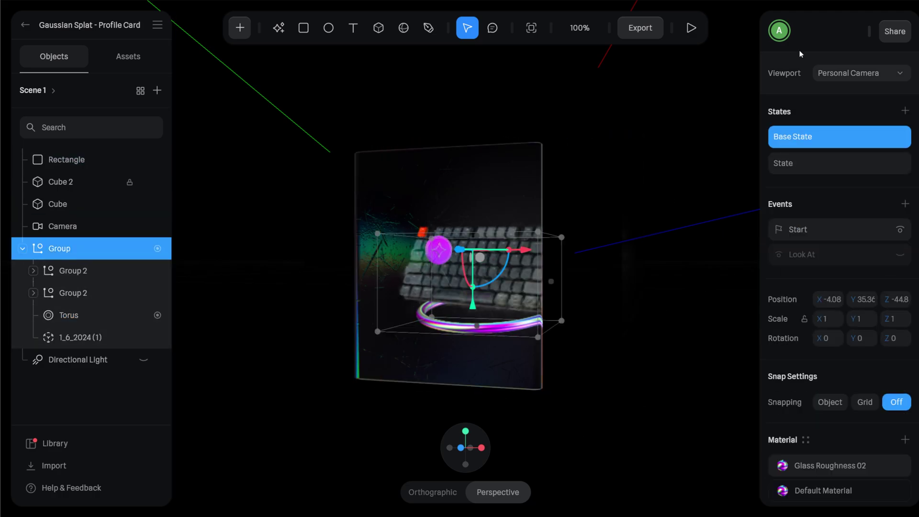
Play the glass card scene to test the keyboard splat above the neon torus ring.
click(691, 29)
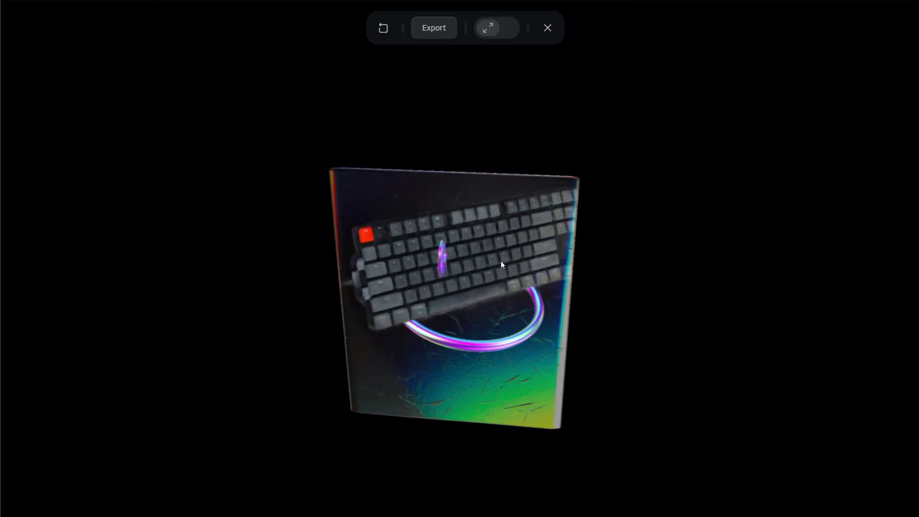